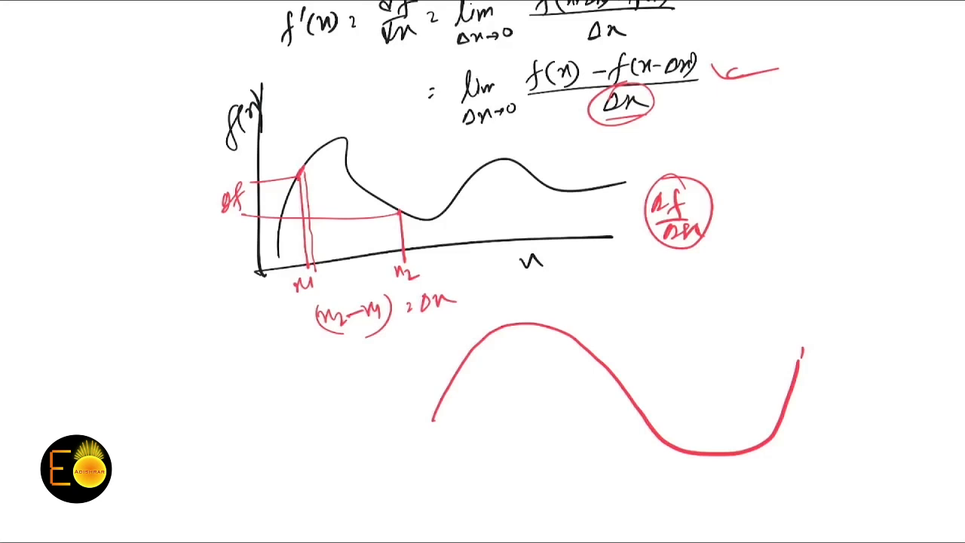
Step: Mark both ends of the red wave and draw a double-headed arrow beneath it labelled λ
left_click_drag(799, 362, 799, 414)
mouse_move(595, 476)
left_mouse_down()
mouse_move(593, 498)
mouse_move(780, 475)
mouse_move(771, 487)
left_mouse_up()
left_click_drag(429, 487, 590, 486)
left_click_drag(442, 475, 449, 495)
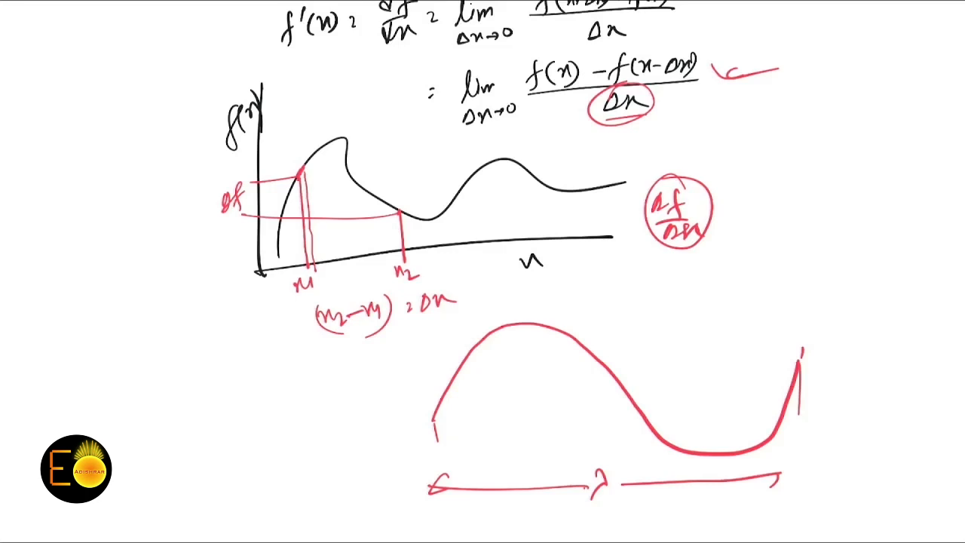
Step: Add more red division marks to the f(x) interval line between x=a and x=b
scroll(483, 271, "up", 5)
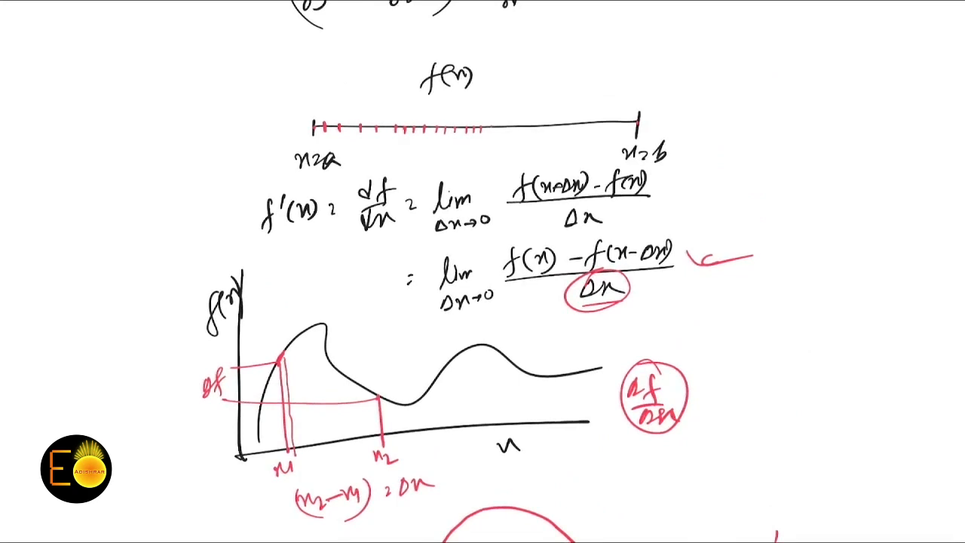
mouse_move(337, 121)
left_mouse_down()
mouse_move(338, 138)
mouse_move(376, 140)
left_mouse_up()
left_click_drag(393, 119, 394, 138)
scroll(483, 301, "down", 3)
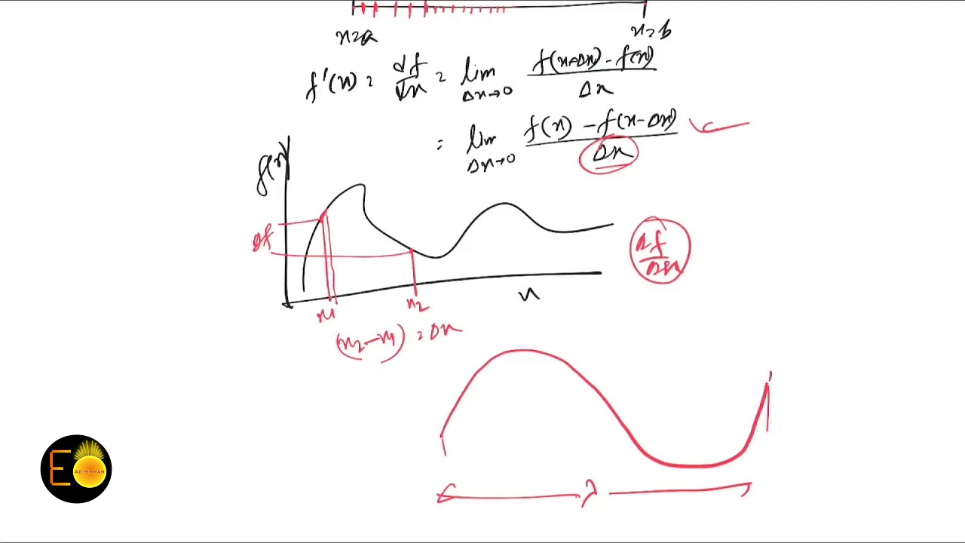
Step: Divide the red wave into segments with vertical lines spread along one wavelength
left_click_drag(443, 430, 447, 435)
left_click_drag(457, 358, 462, 498)
left_click_drag(506, 331, 503, 482)
left_click_drag(581, 345, 570, 482)
left_click_drag(632, 368, 620, 498)
left_click_drag(714, 399, 701, 519)
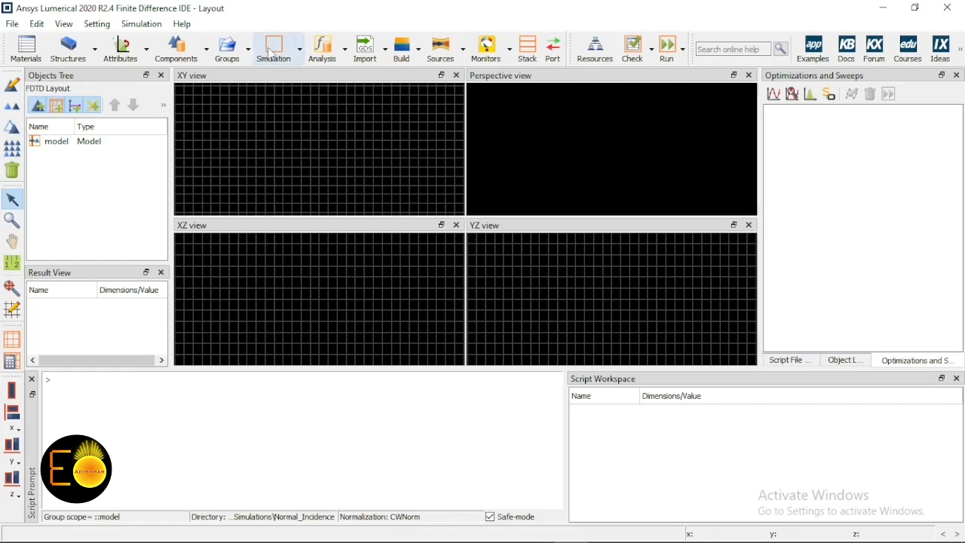
Step: Add an FDTD simulation region to the empty model in Lumerical
left_click(300, 51)
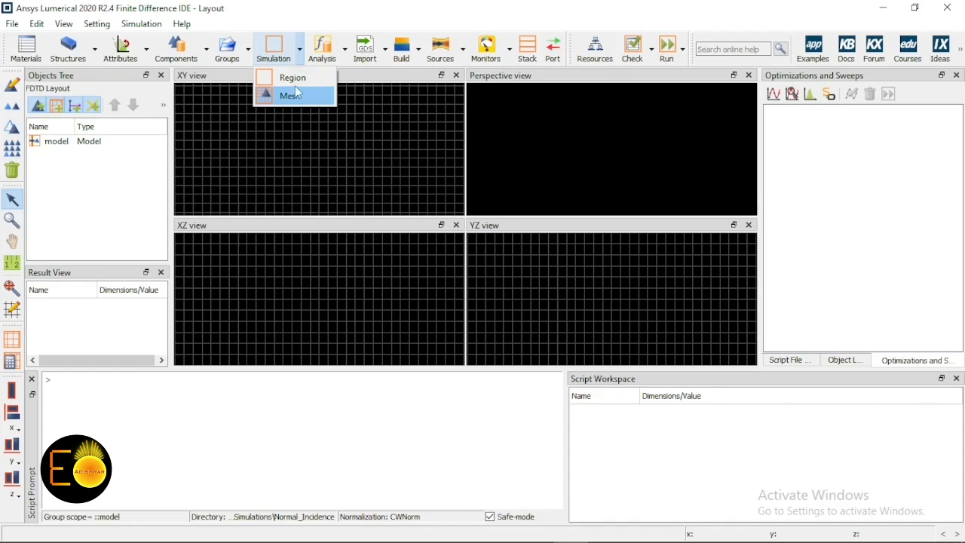
left_click(293, 79)
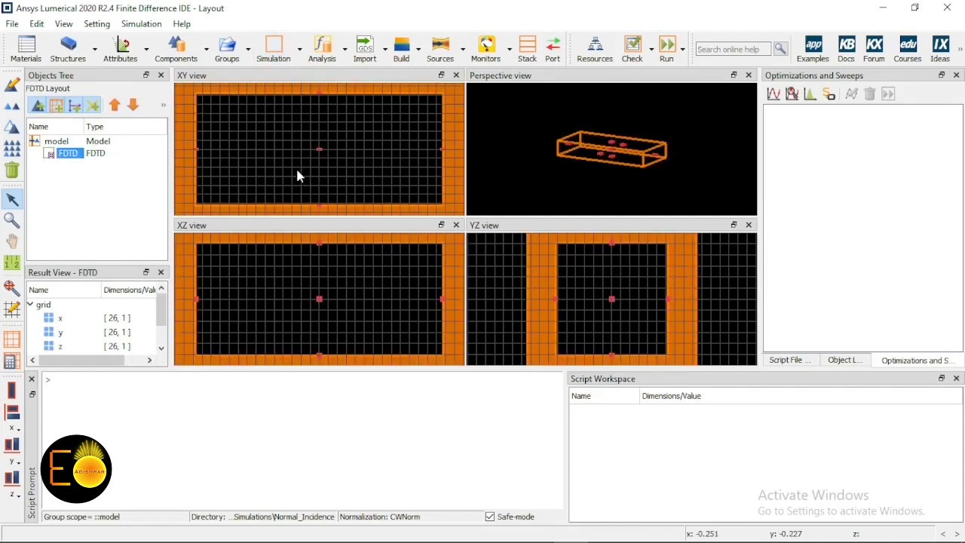
scroll(298, 176, "down", 3)
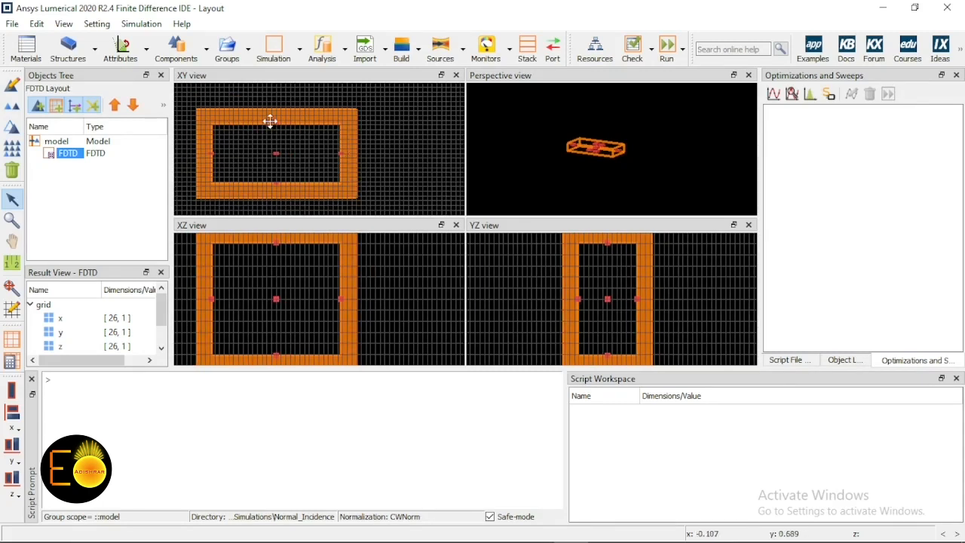
scroll(357, 171, "down", 1)
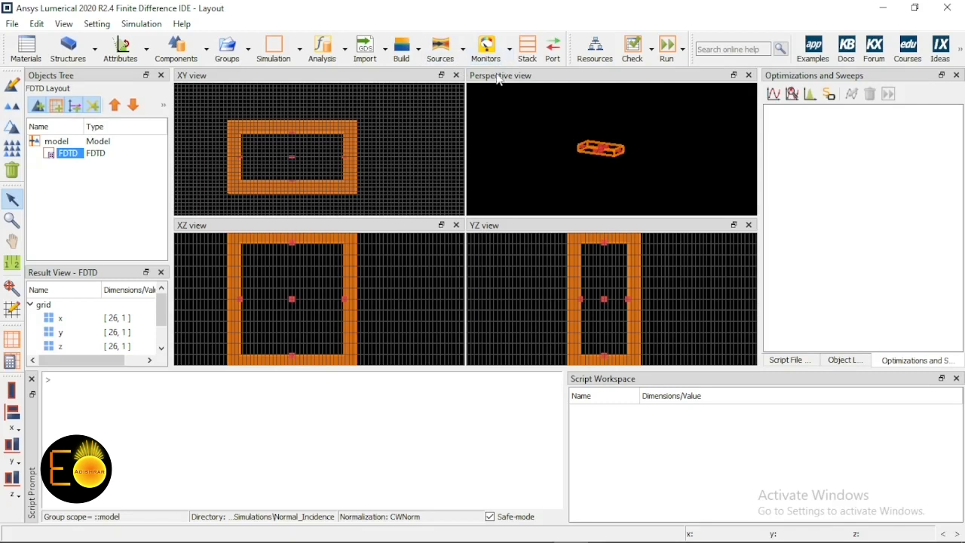
scroll(573, 160, "up", 3)
scroll(576, 163, "up", 1)
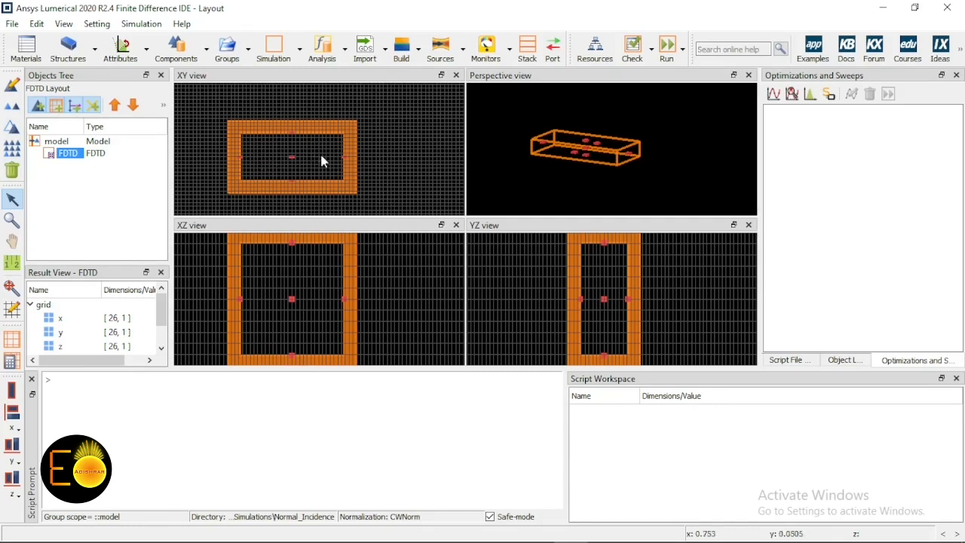
scroll(293, 161, "up", 1)
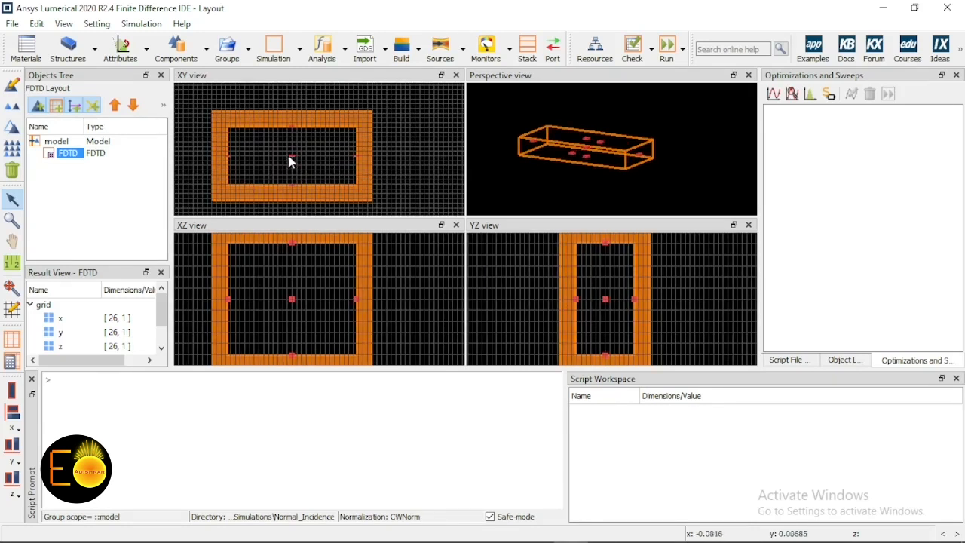
scroll(291, 156, "down", 1)
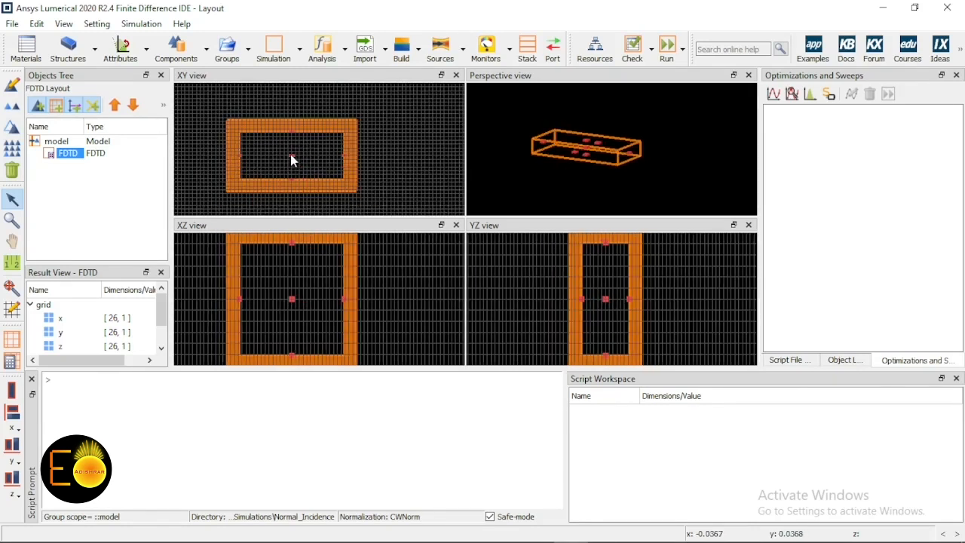
Step: Open the FDTD region's properties for editing and set its dimension to 2D
right_click(73, 160)
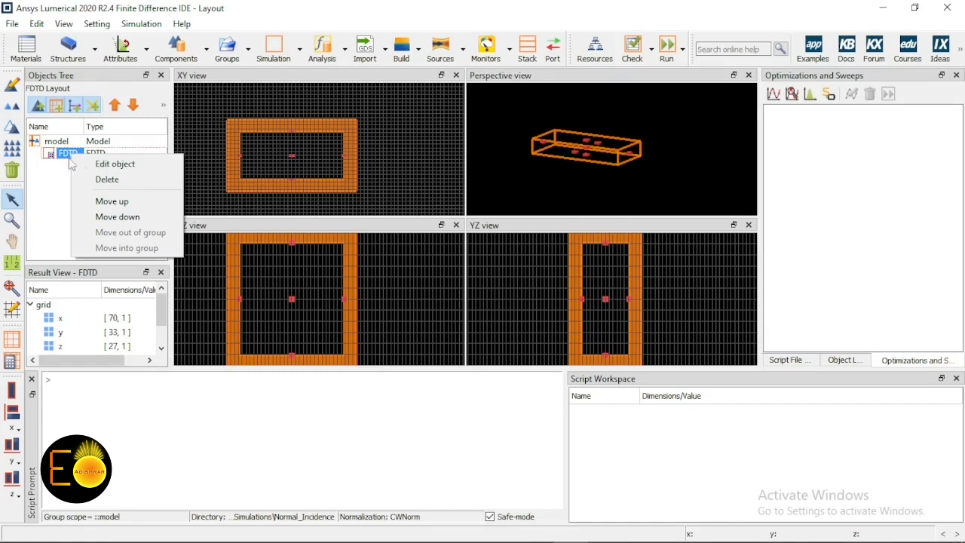
left_click(113, 170)
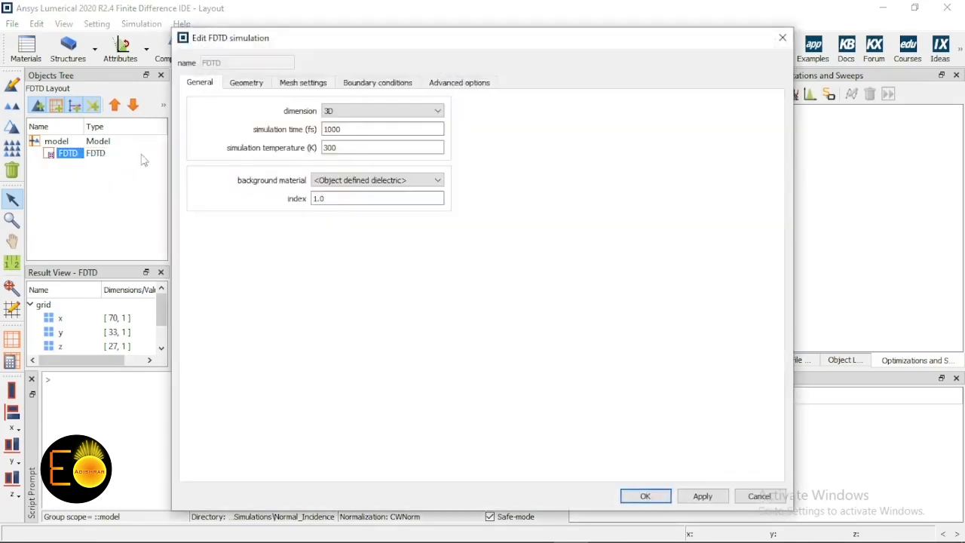
left_click(348, 119)
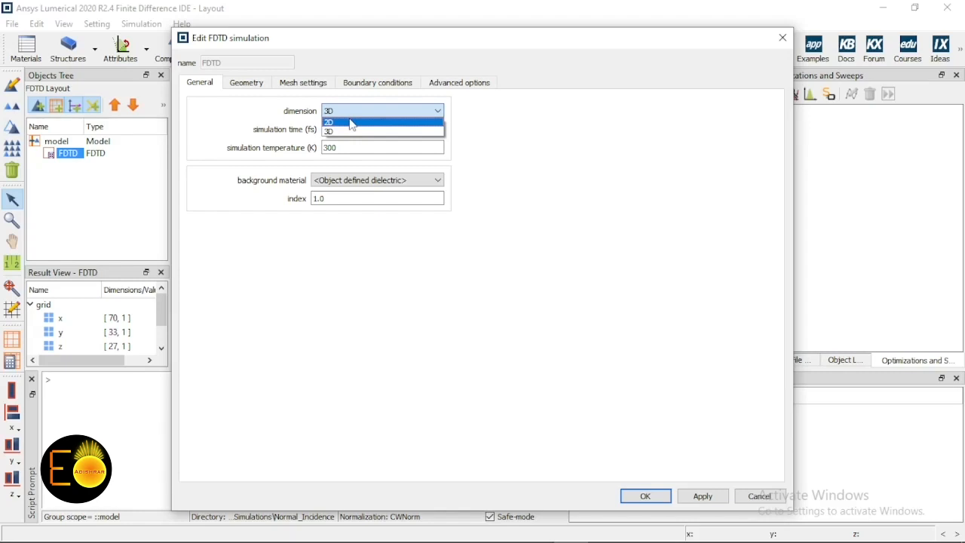
left_click(351, 123)
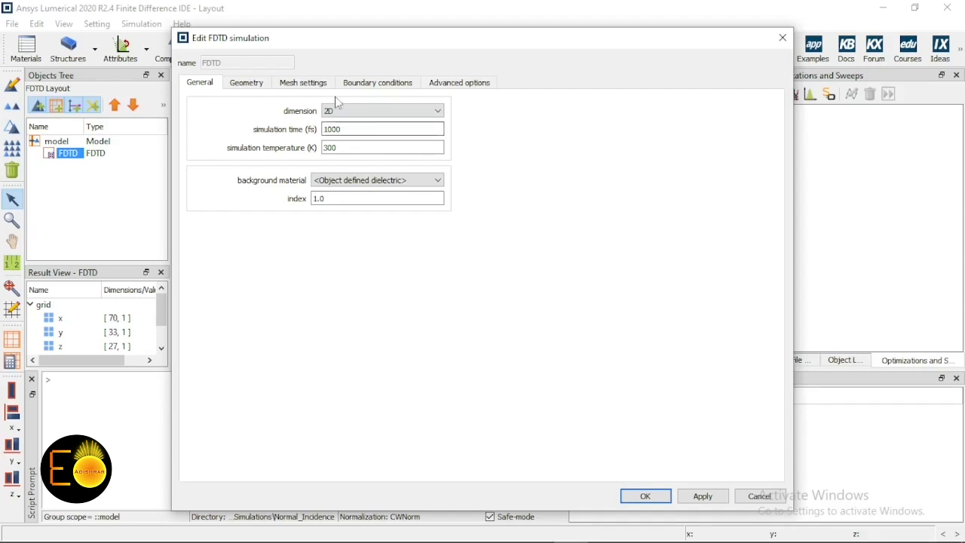
Step: Examine the FDTD region's x, y and z position and span settings alongside the layout views
left_click(254, 88)
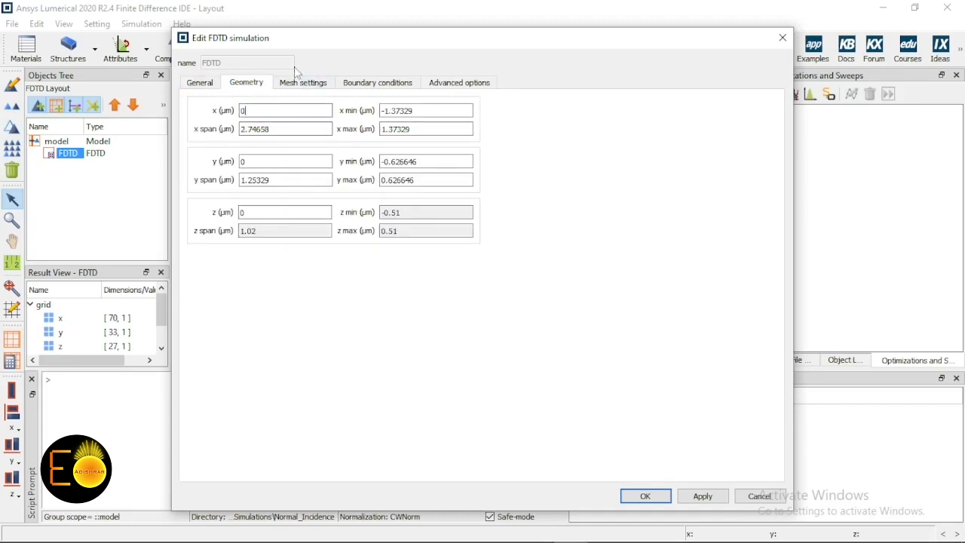
left_click_drag(312, 38, 587, 74)
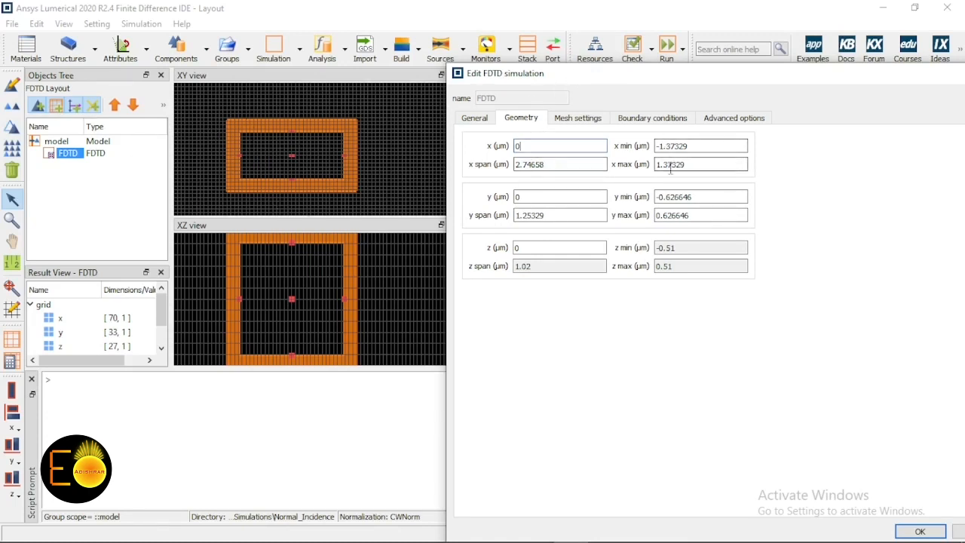
left_click_drag(630, 79, 356, 50)
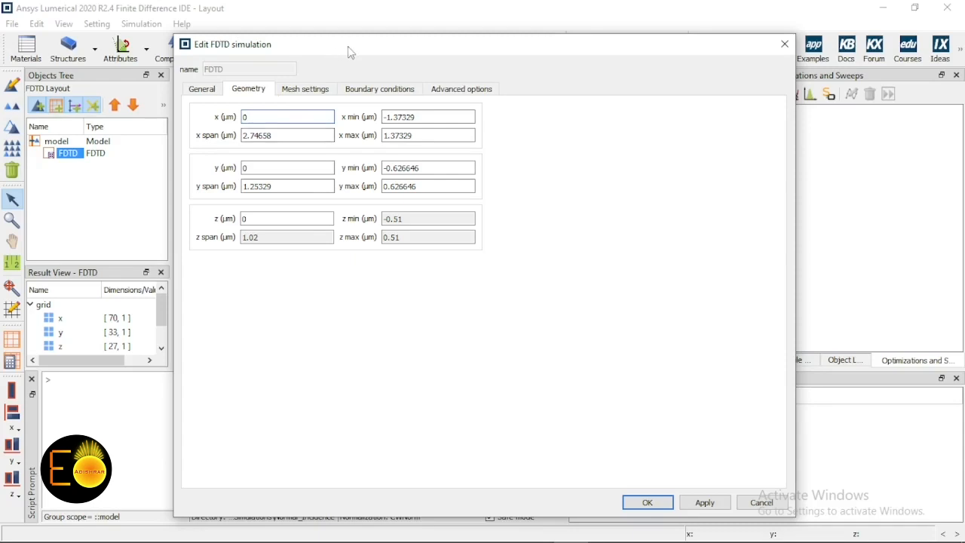
Step: Try mesh accuracy 3, return it to 2, and review the available mesh types without changing the selection
left_click(296, 89)
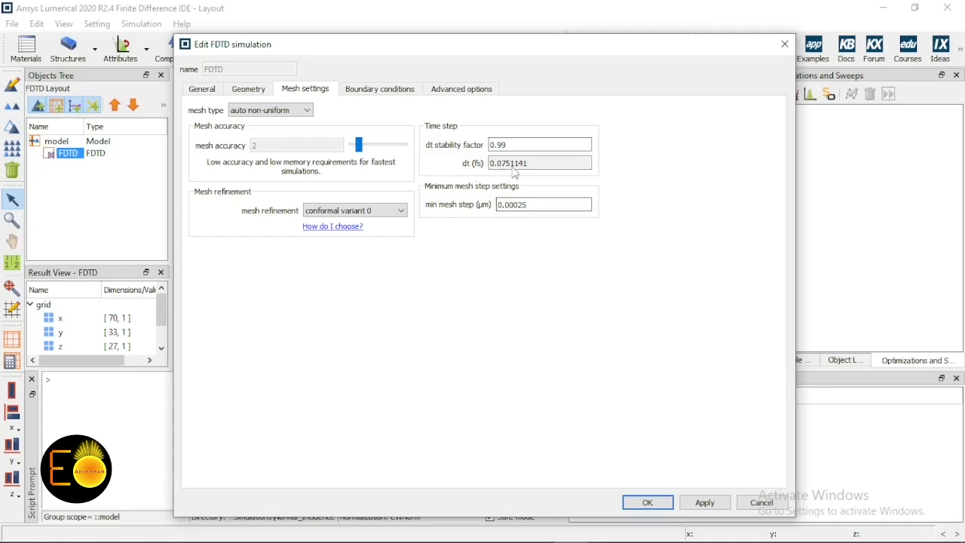
left_click(516, 139)
left_click_drag(361, 145, 368, 147)
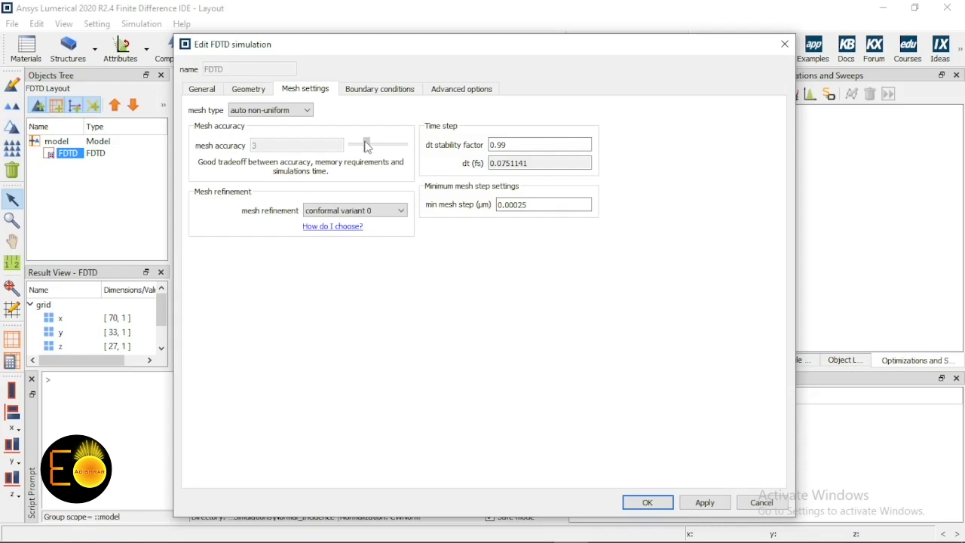
left_click_drag(367, 145, 360, 146)
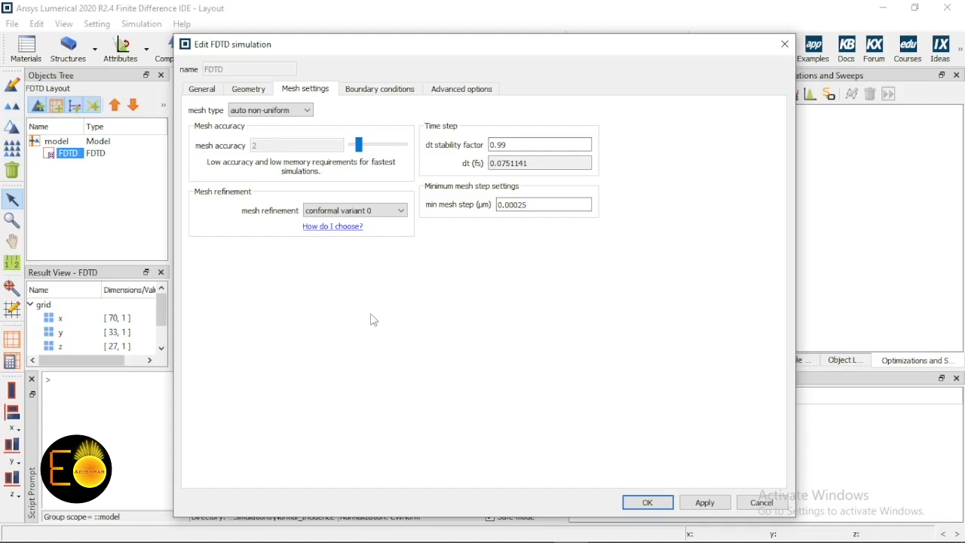
left_click(257, 111)
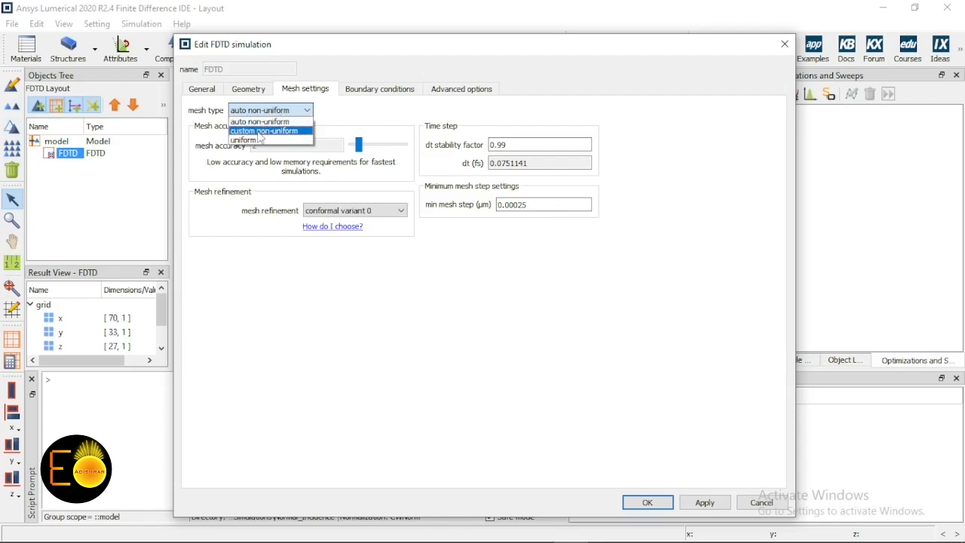
left_click(385, 115)
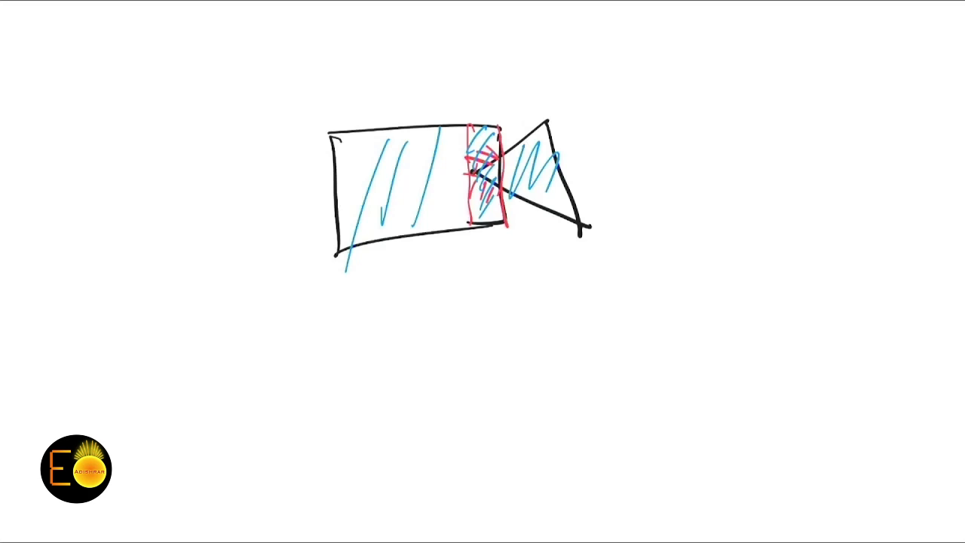
Step: Draw dense blue vertical mesh lines through the overlap of the rectangle and the triangle on the whiteboard
left_click_drag(474, 131, 476, 219)
left_click_drag(484, 129, 490, 212)
left_click_drag(493, 134, 497, 201)
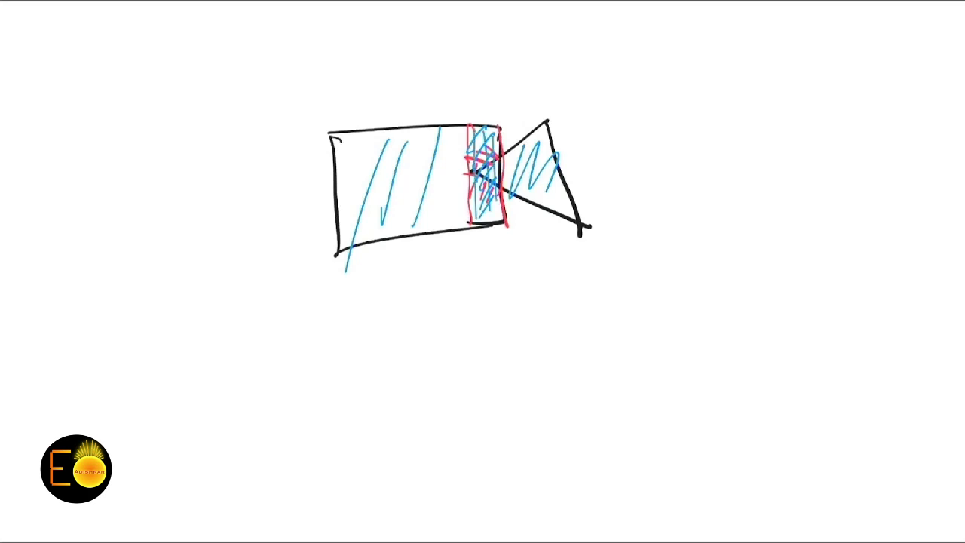
Step: Add blue vertical mesh lines, spacing marks and diagonal hatching inside the rectangle
mouse_move(344, 134)
left_mouse_down()
mouse_move(347, 243)
mouse_move(377, 234)
left_mouse_up()
left_click_drag(383, 131, 390, 248)
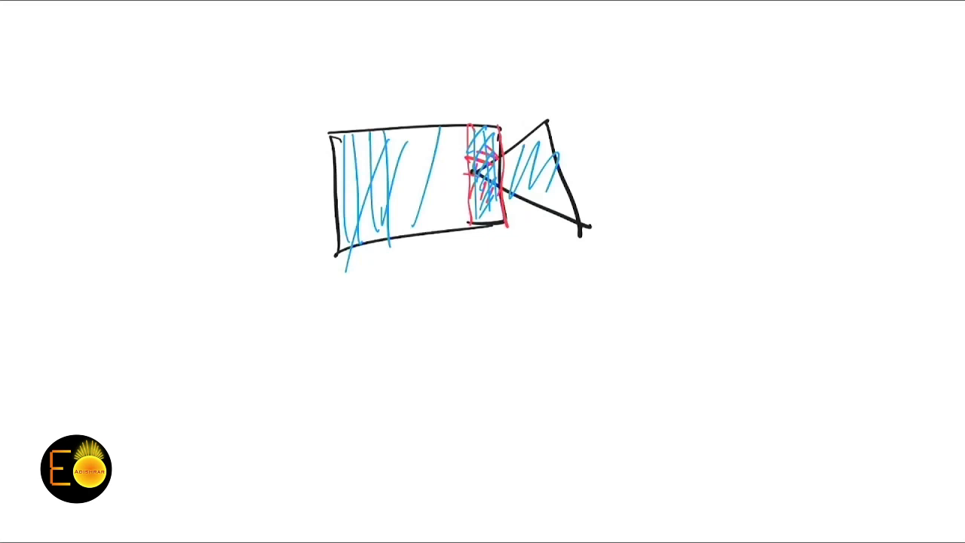
left_click_drag(344, 227, 377, 208)
left_click_drag(431, 135, 357, 214)
left_click_drag(427, 145, 371, 220)
left_click_drag(446, 167, 384, 246)
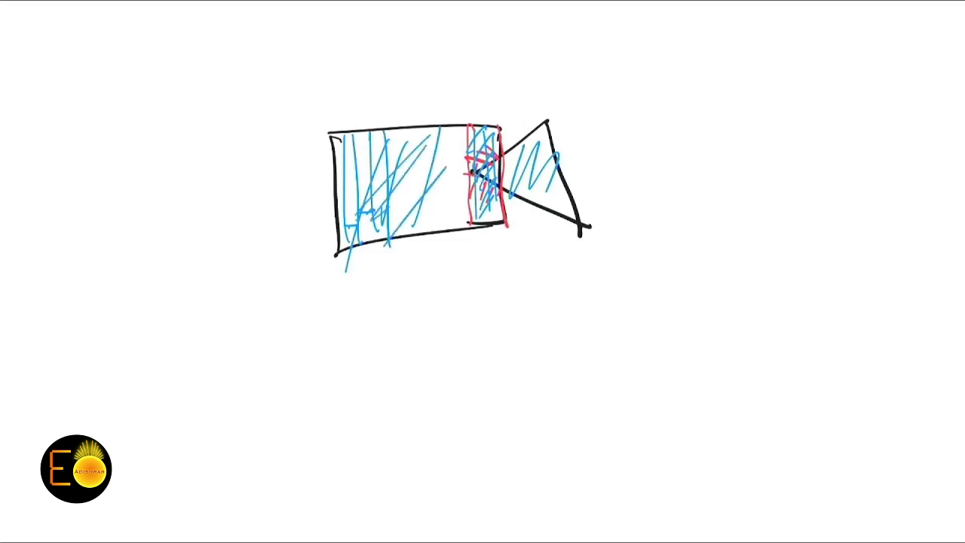
Step: Circle the overlap of the two shapes in red and draw vertical lines across the rectangle
mouse_move(483, 109)
left_mouse_down()
mouse_move(474, 237)
mouse_move(516, 135)
mouse_move(475, 111)
left_mouse_up()
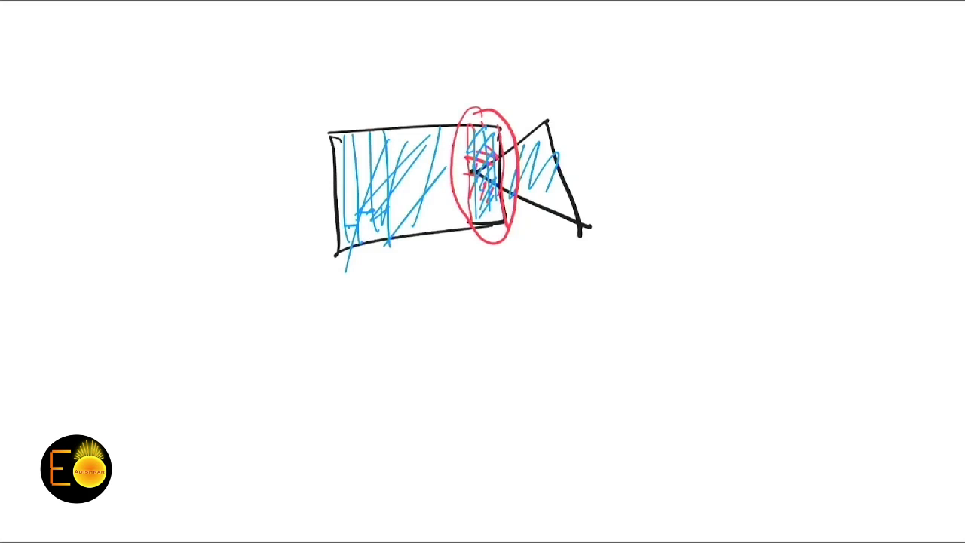
left_click_drag(355, 127, 363, 256)
left_click_drag(393, 119, 400, 235)
left_click_drag(428, 122, 430, 240)
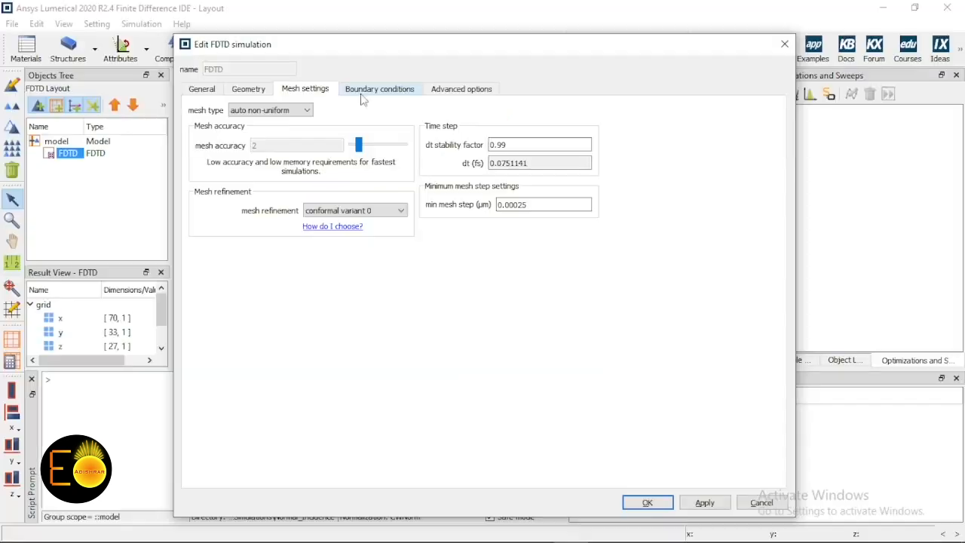
Step: Switch to Lumerical and examine the FDTD region's boundary conditions beside the layout views
left_click(360, 94)
left_click_drag(381, 47, 748, 105)
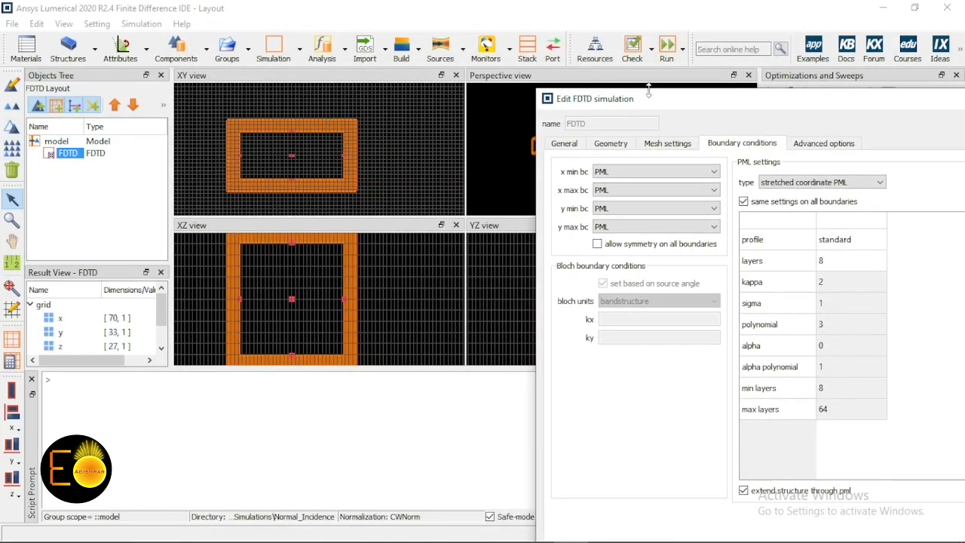
left_click_drag(609, 102, 275, 33)
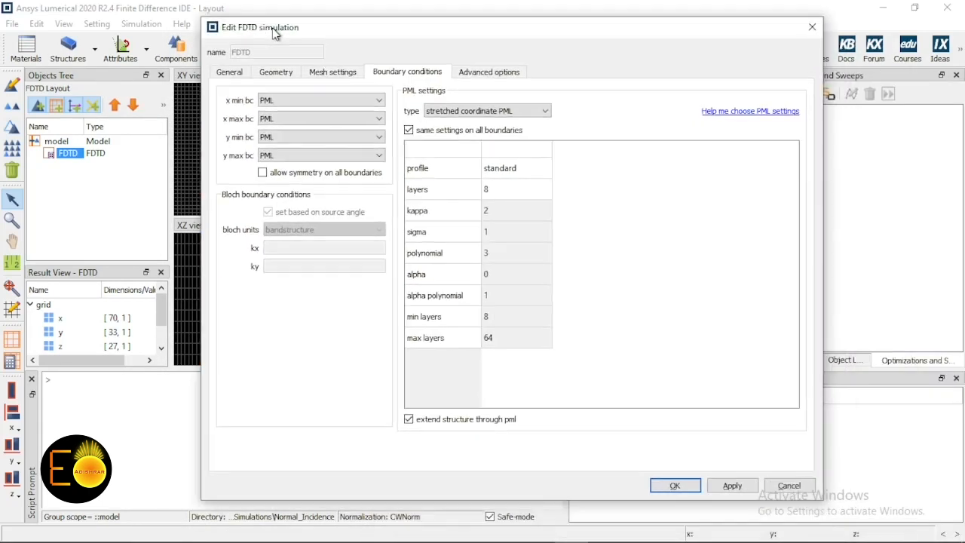
Step: Set the FDTD region's dimension to 3D
left_click(239, 74)
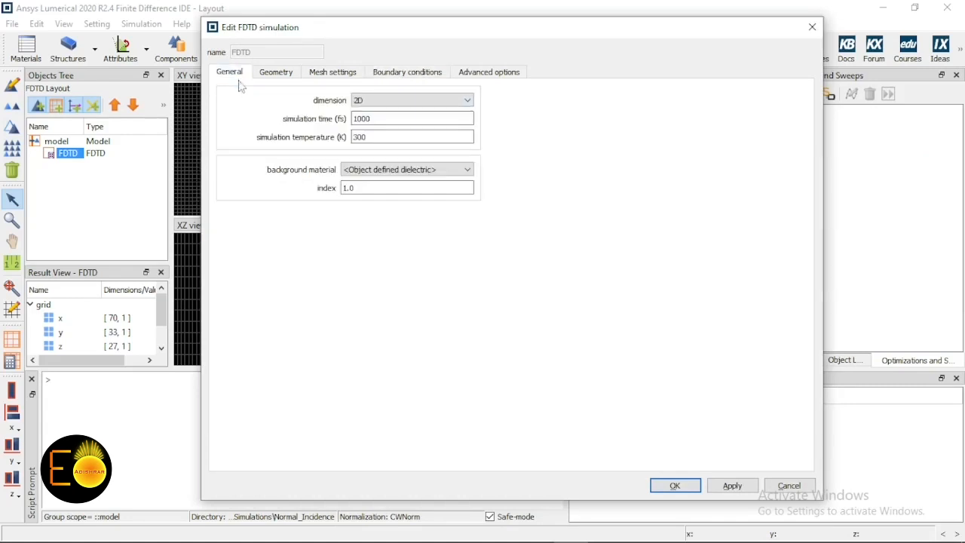
left_click(366, 103)
left_click(372, 125)
left_click(383, 100)
left_click(381, 121)
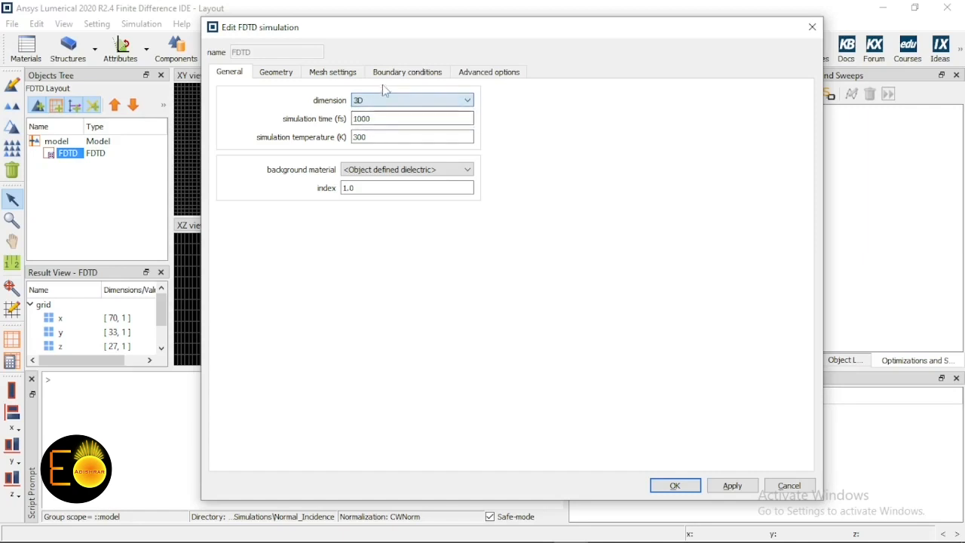
Step: Compare the x, y and z boundary conditions with the region's edges in the layout views
left_click(407, 72)
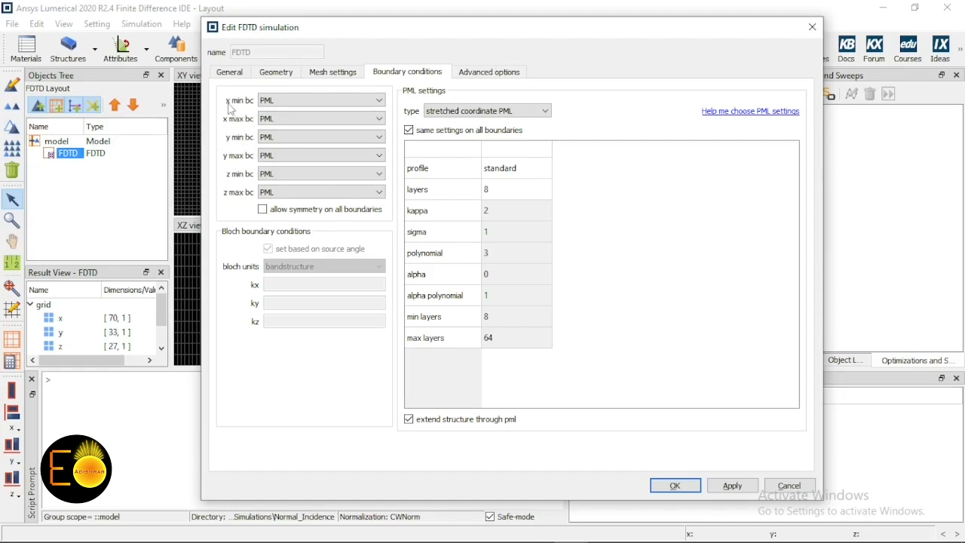
left_click_drag(316, 36, 534, 42)
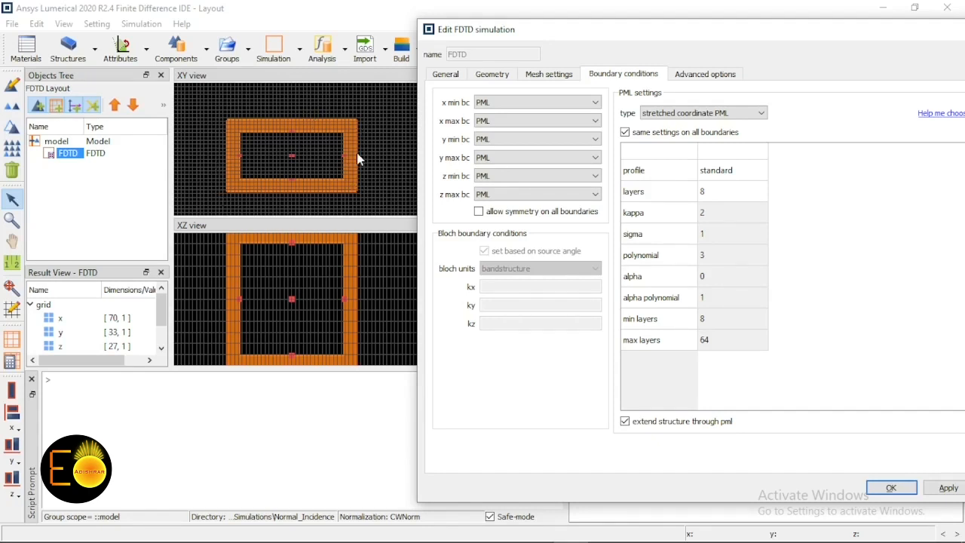
left_click_drag(505, 35, 670, 35)
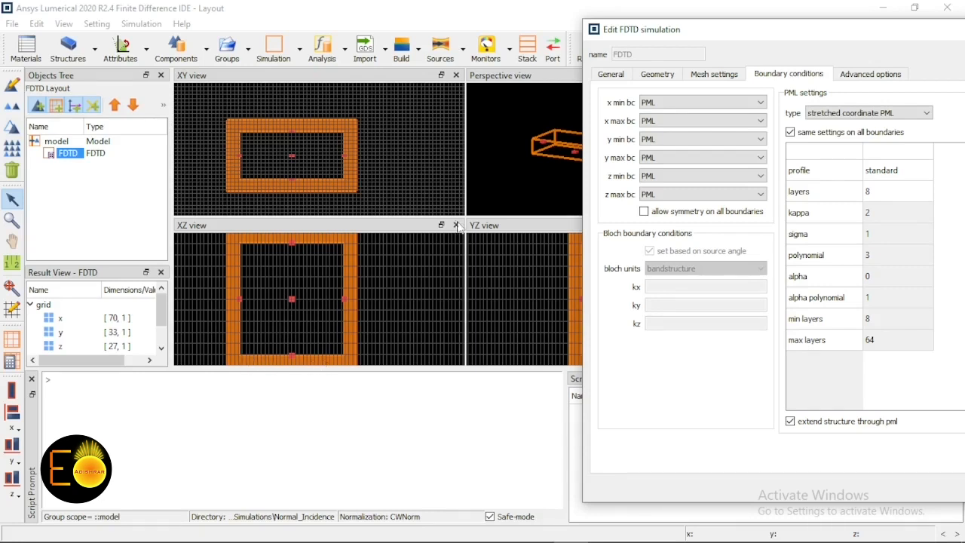
Step: Review the available boundary condition types for x min, keep PML, and apply the FDTD region's settings
left_click_drag(708, 43, 365, 72)
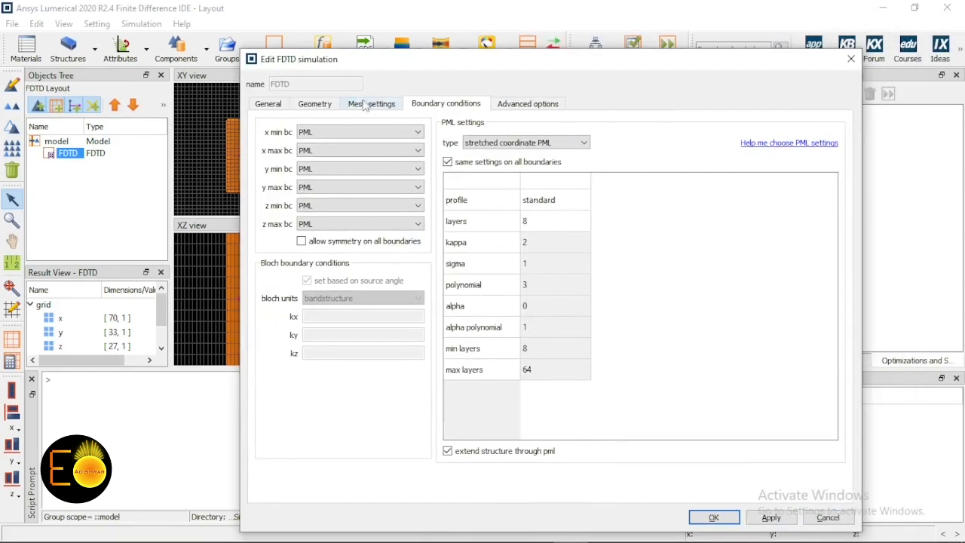
left_click(334, 133)
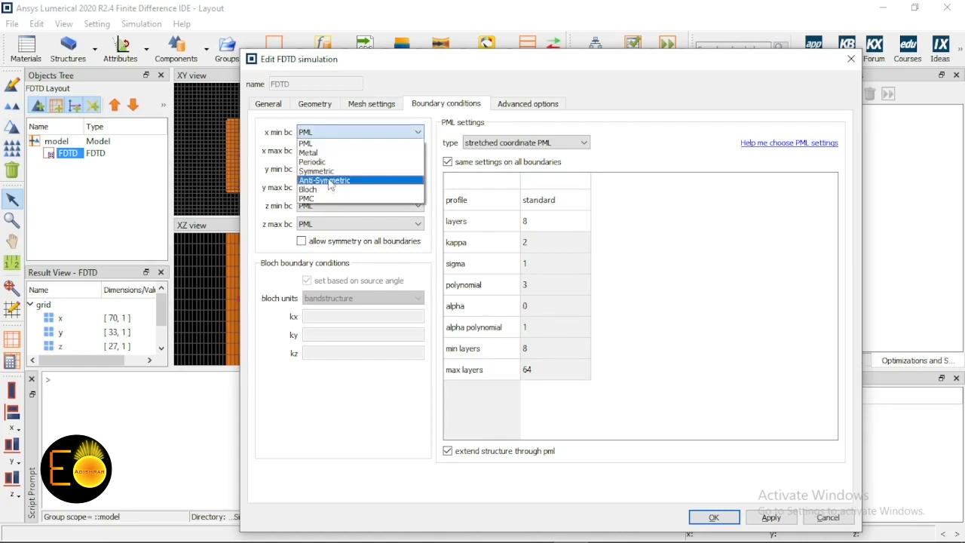
left_click(406, 73)
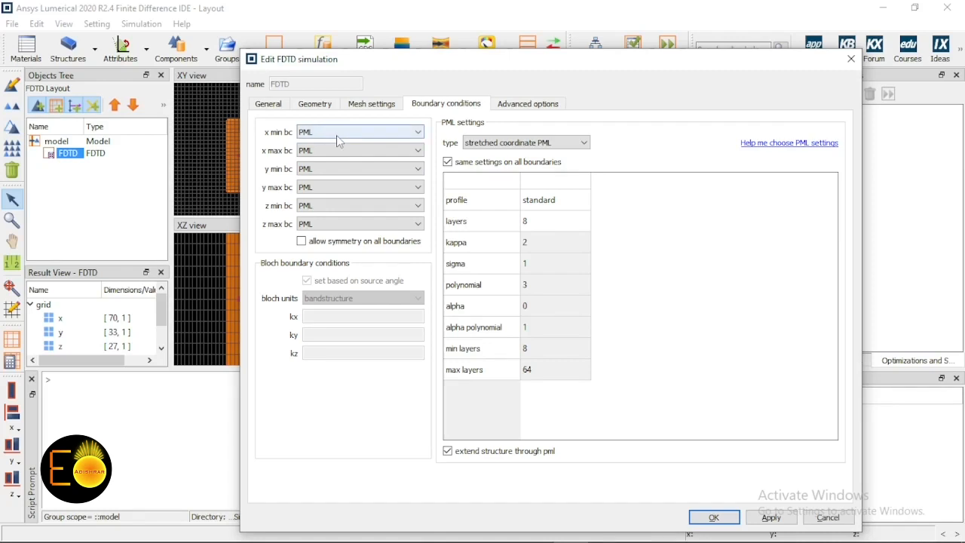
left_click_drag(372, 62, 490, 72)
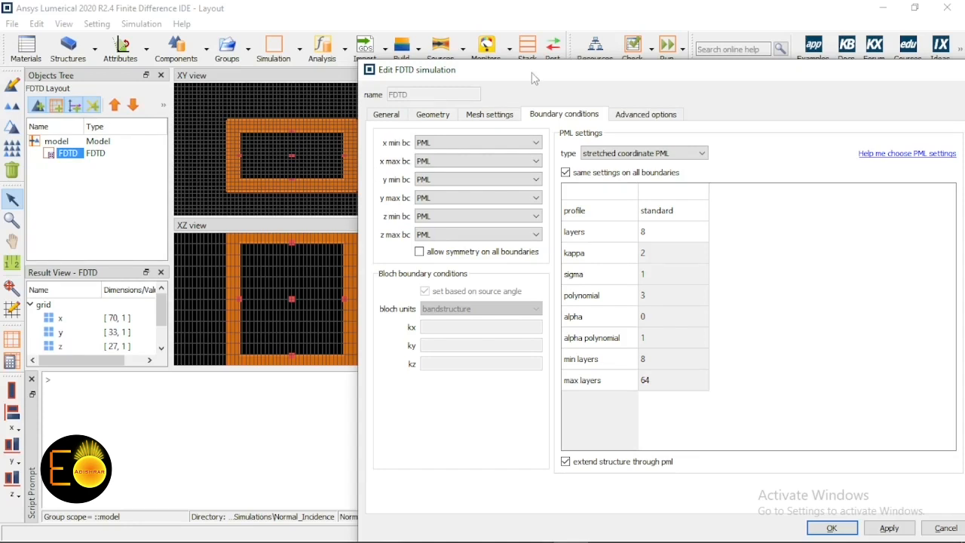
left_click_drag(533, 77, 272, 23)
left_click(634, 474)
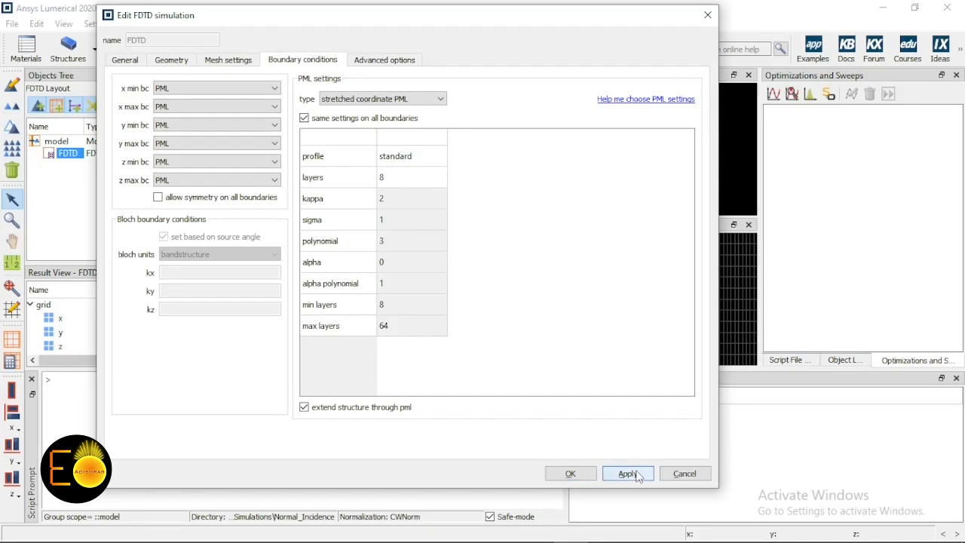
left_click(571, 474)
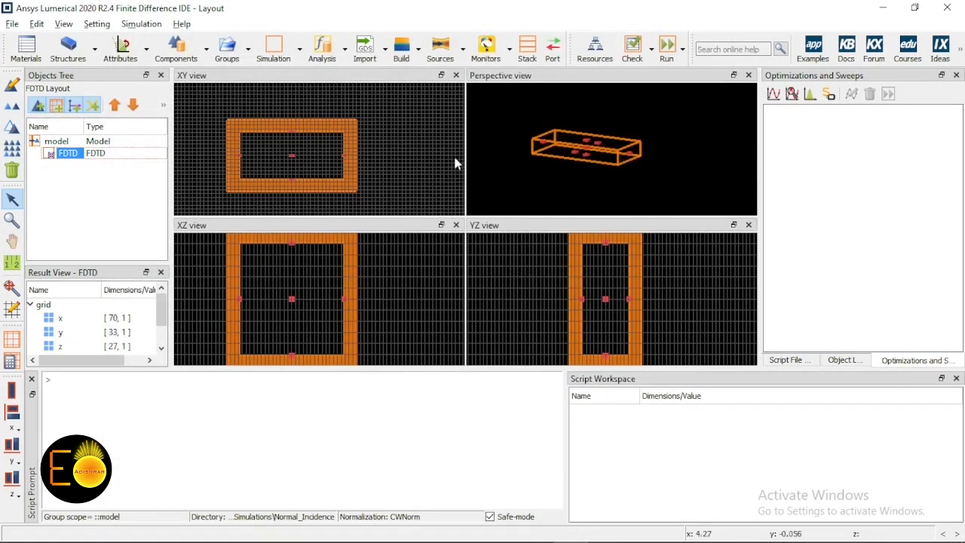
Step: Add a plane wave source and set its injection axis to x-axis
left_click(464, 58)
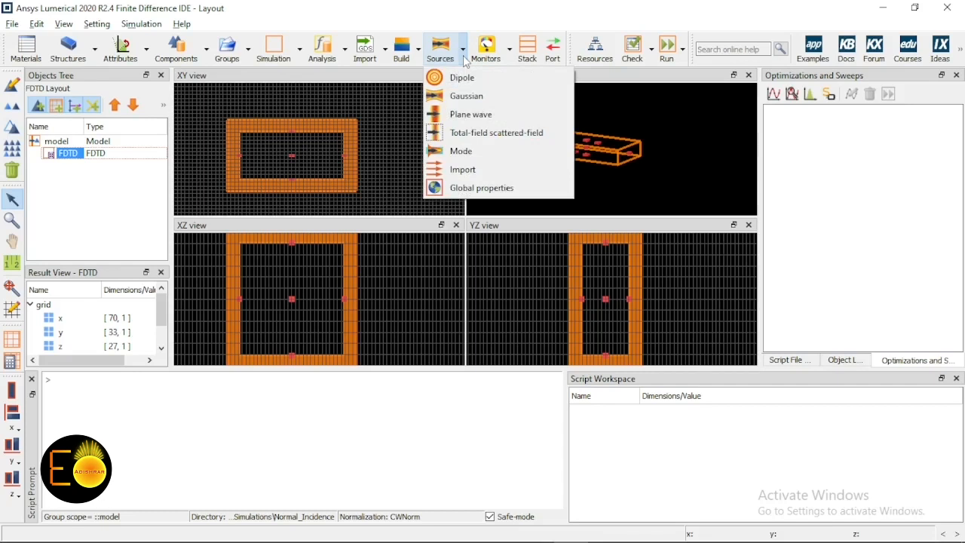
left_click(465, 119)
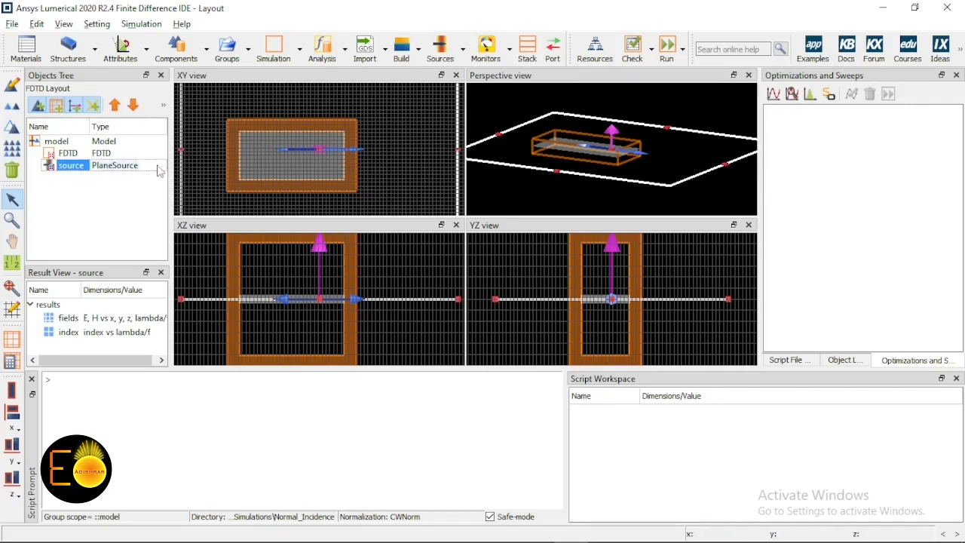
right_click(84, 165)
left_click(125, 175)
left_click_drag(394, 41, 744, 43)
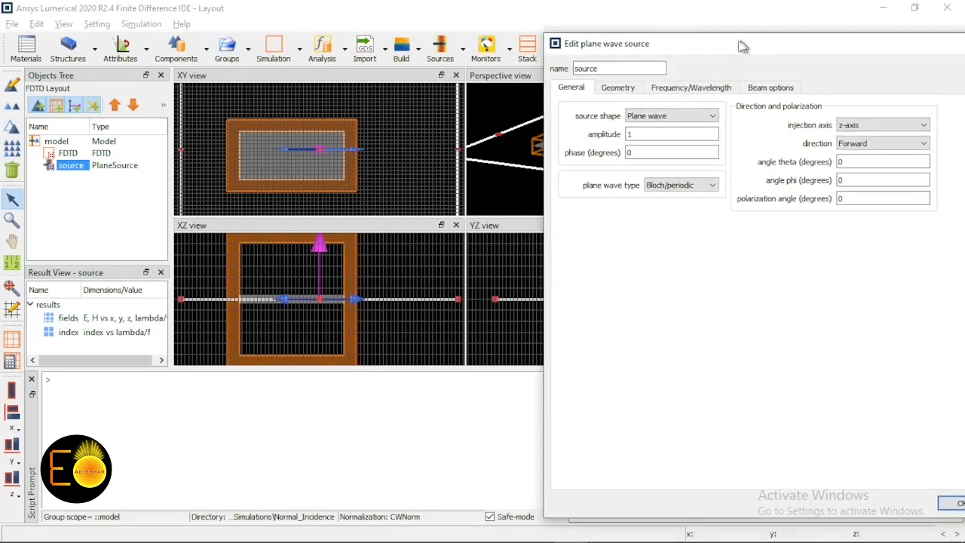
left_click(858, 126)
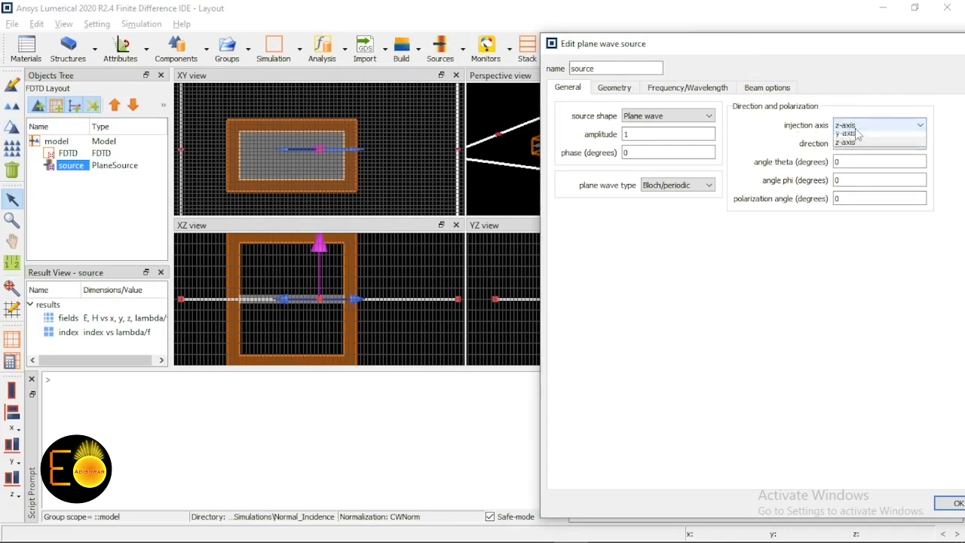
left_click(852, 137)
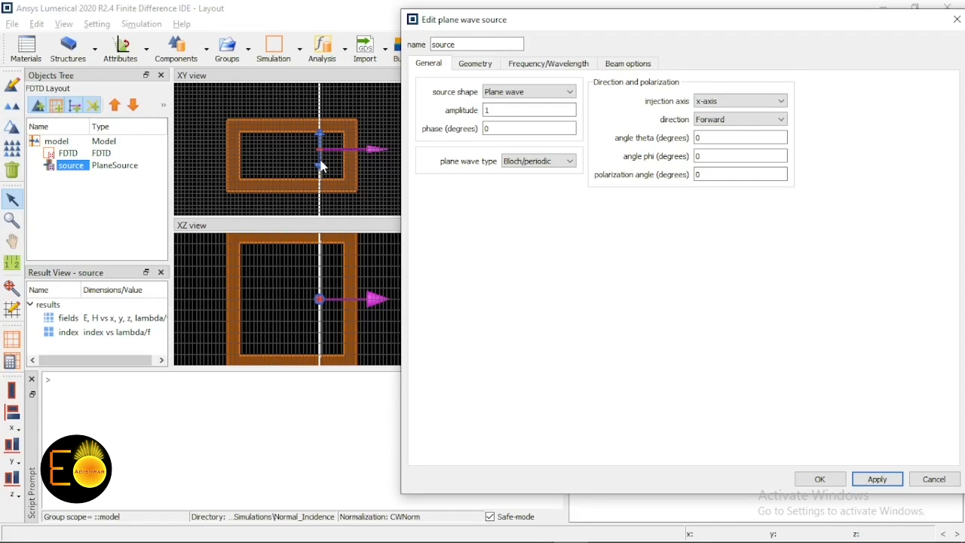
Step: Try the source's angle theta at 45 and -45 degrees, and return it to 0
double_click(708, 139)
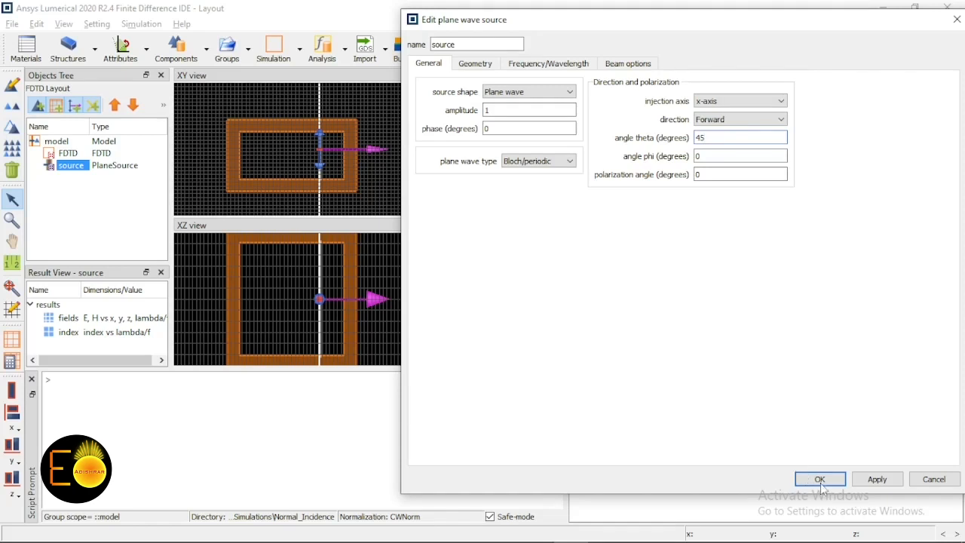
left_click(874, 481)
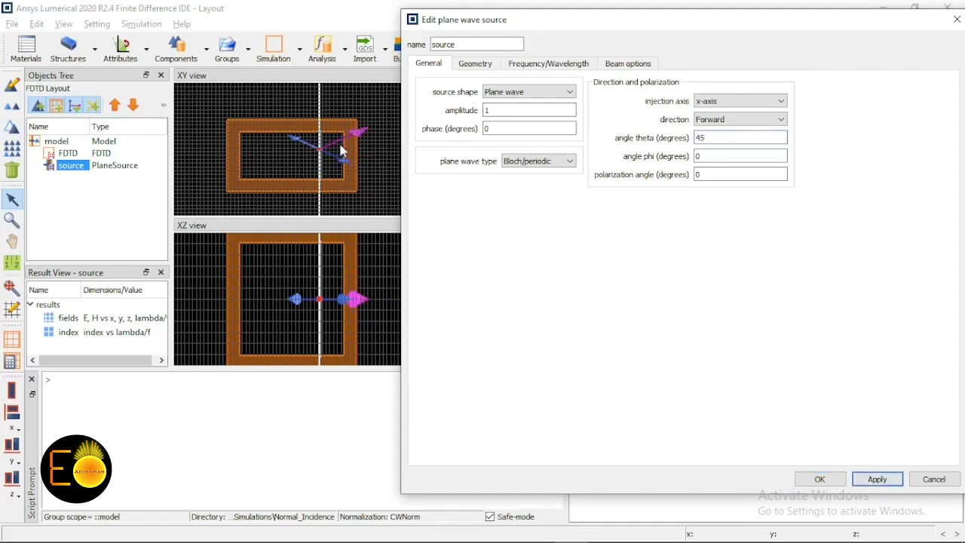
left_click(700, 137)
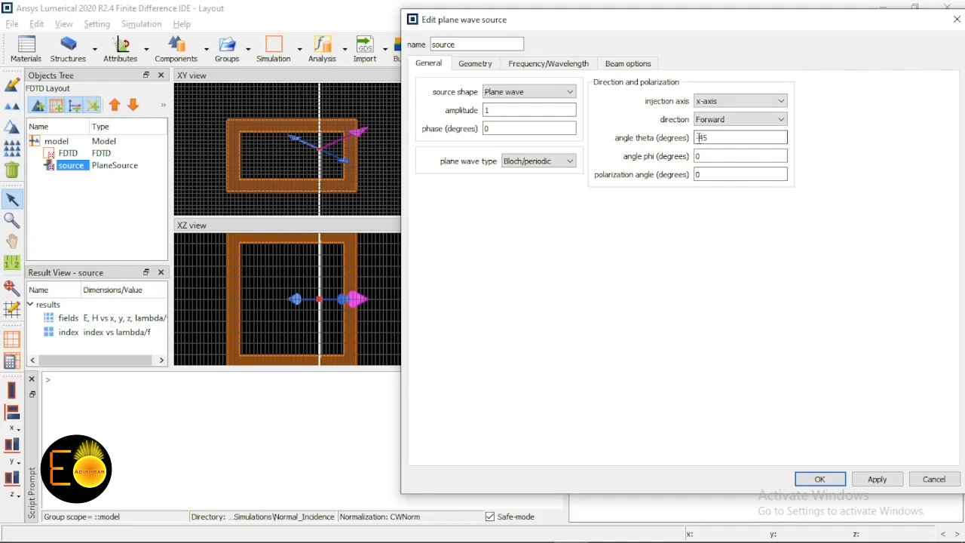
type("-")
left_click(877, 480)
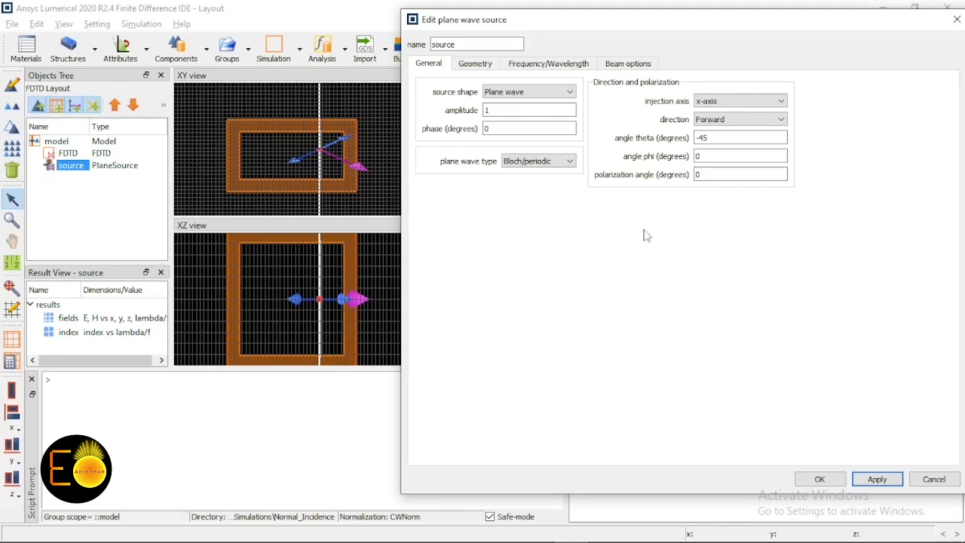
double_click(717, 140)
type("0")
Step: Try a polarization angle of 90 degrees on the plane wave source, and return it to 0
left_click(702, 175)
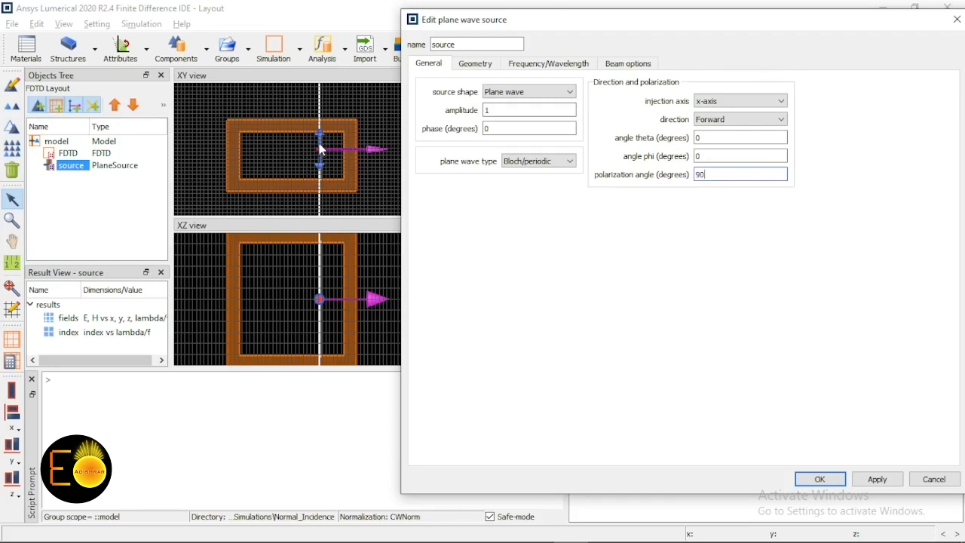
left_click(874, 480)
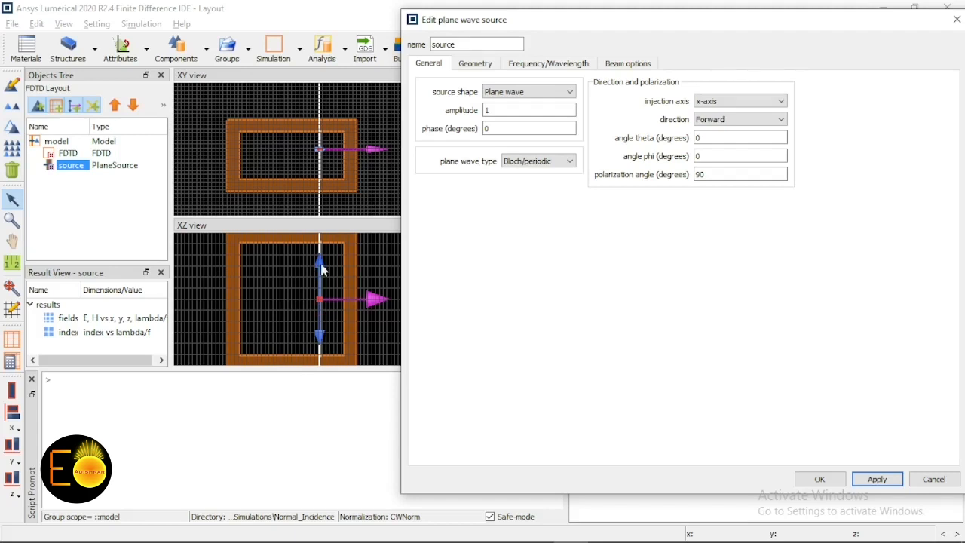
left_click_drag(708, 174, 668, 181)
type("0")
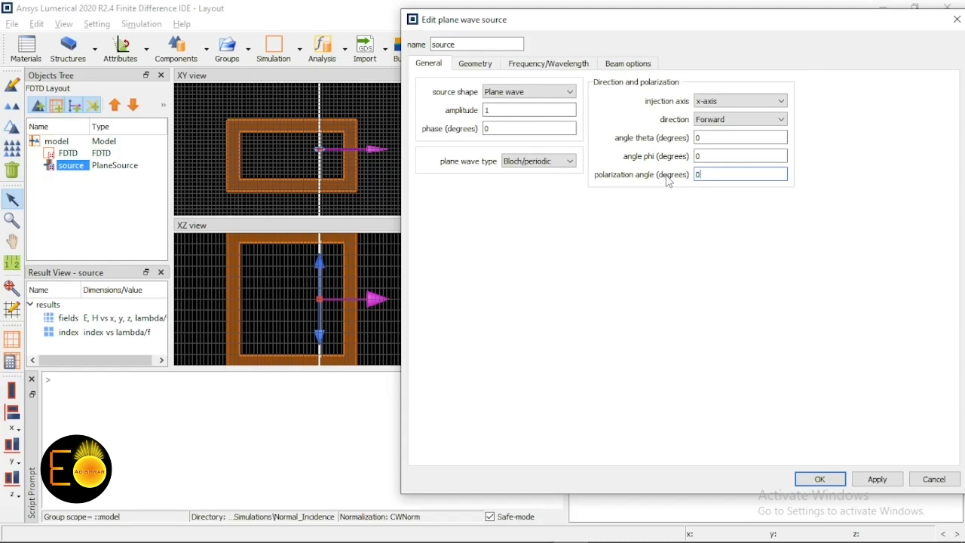
left_click(888, 480)
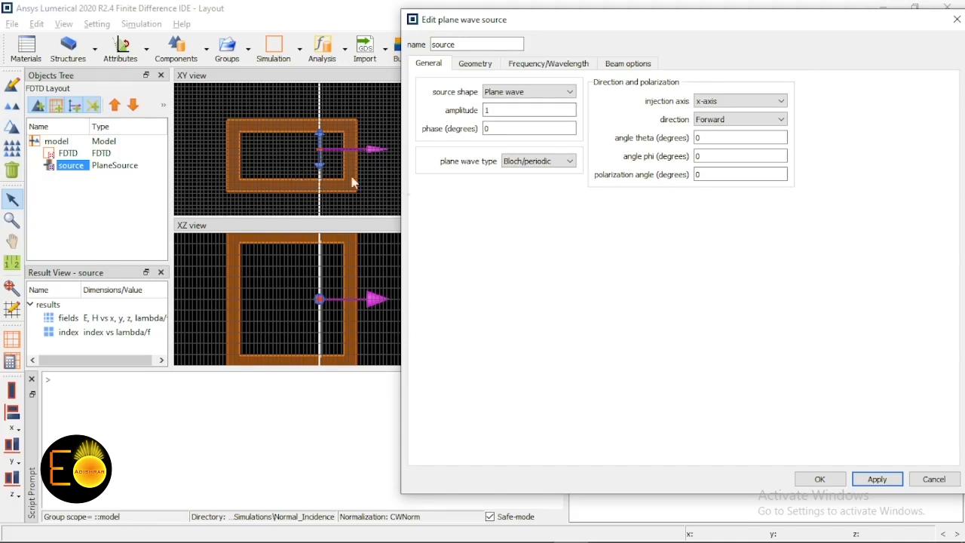
Step: Try an angle phi of 45 degrees on the plane wave source, and return it to 0
double_click(700, 156)
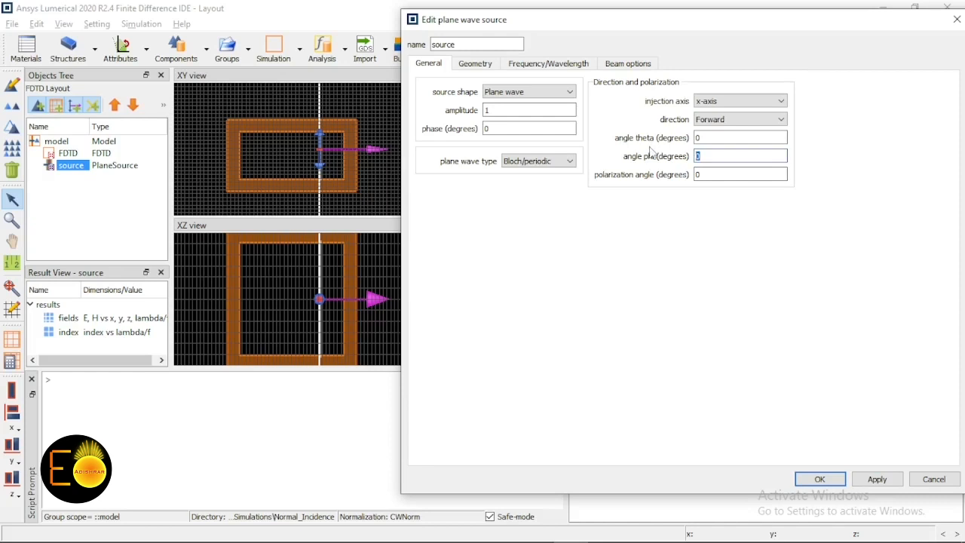
type("45")
left_click(889, 482)
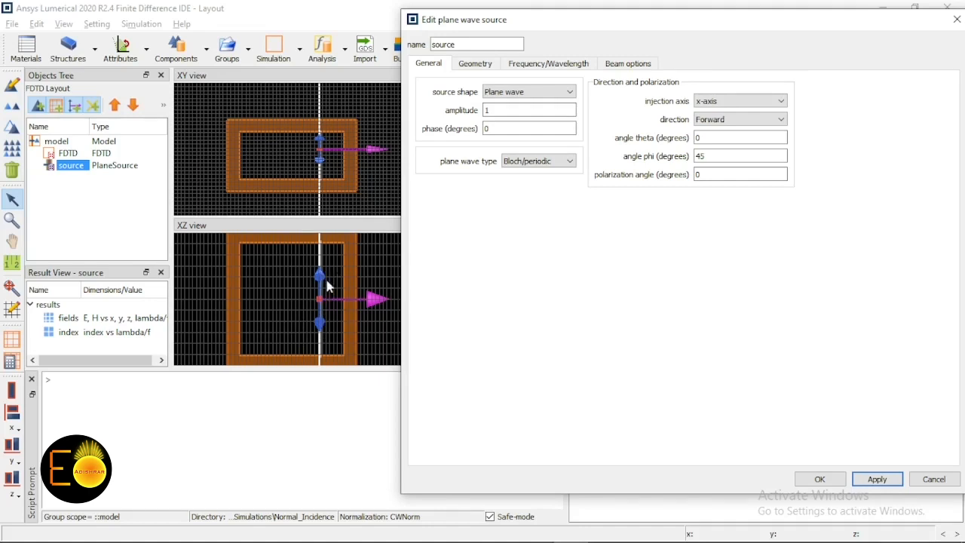
double_click(712, 156)
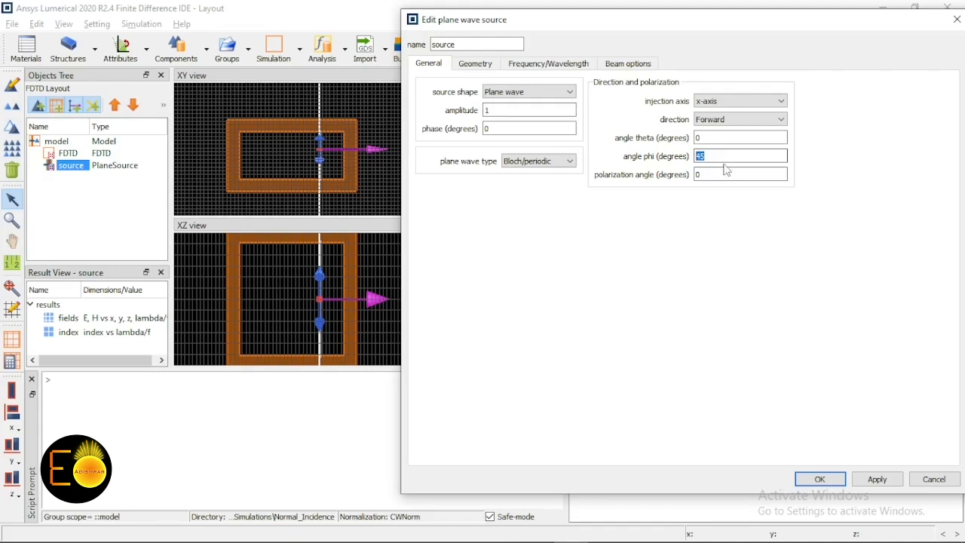
type("0")
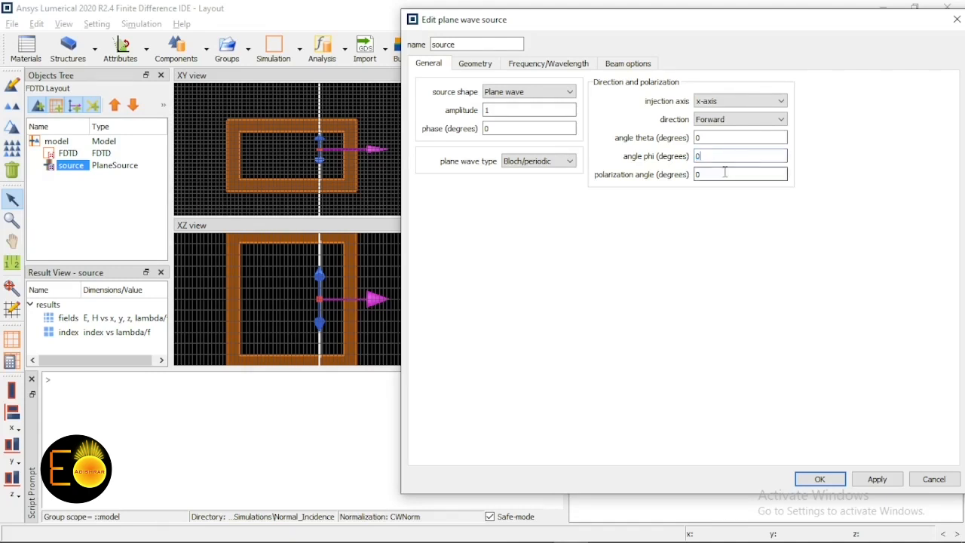
left_click(876, 480)
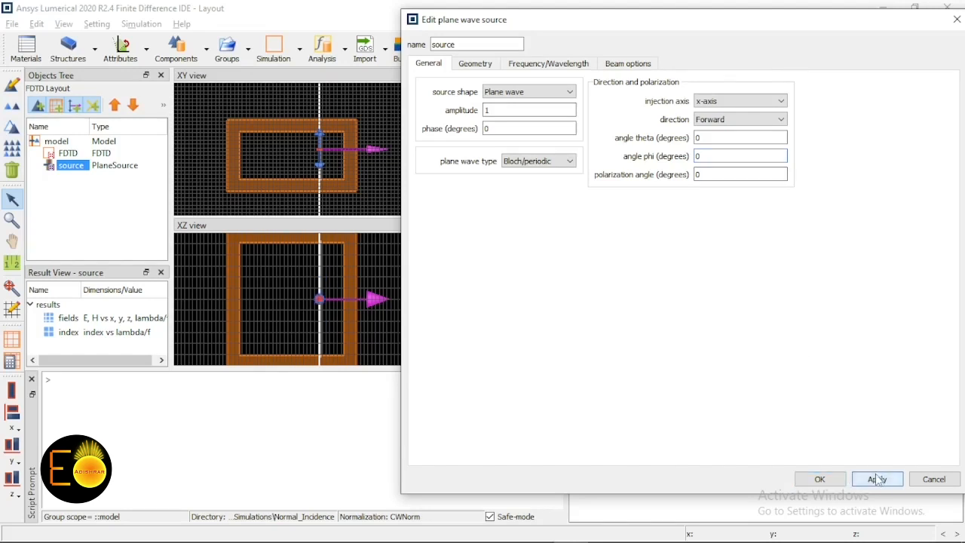
Step: Check the source's geometry values and move the source toward the low-x side inside the FDTD region in the XY view
left_click(486, 65)
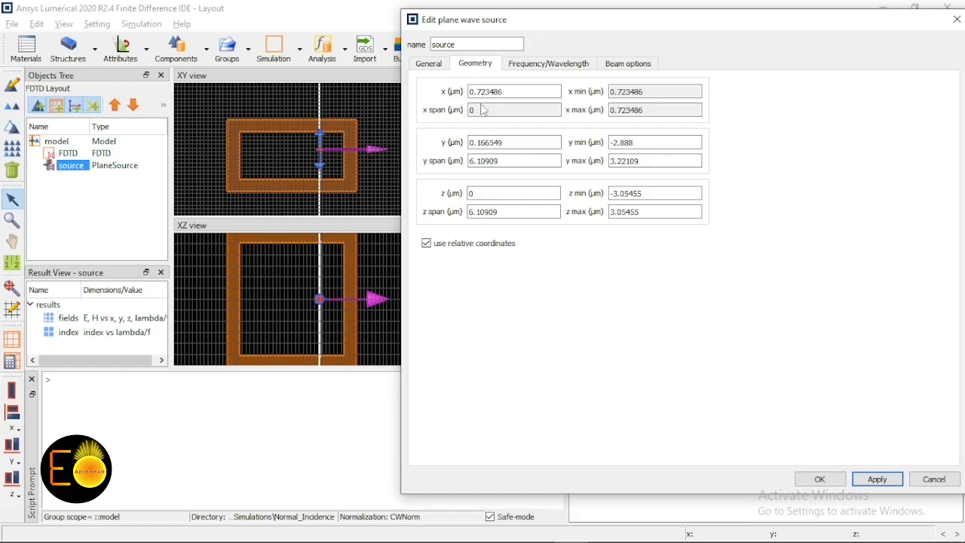
left_click(934, 480)
left_click_drag(320, 150, 270, 157)
Step: Reopen the plane wave source's frequency/wavelength settings and define its range by wavelength with min/max limits
right_click(83, 167)
left_click(106, 174)
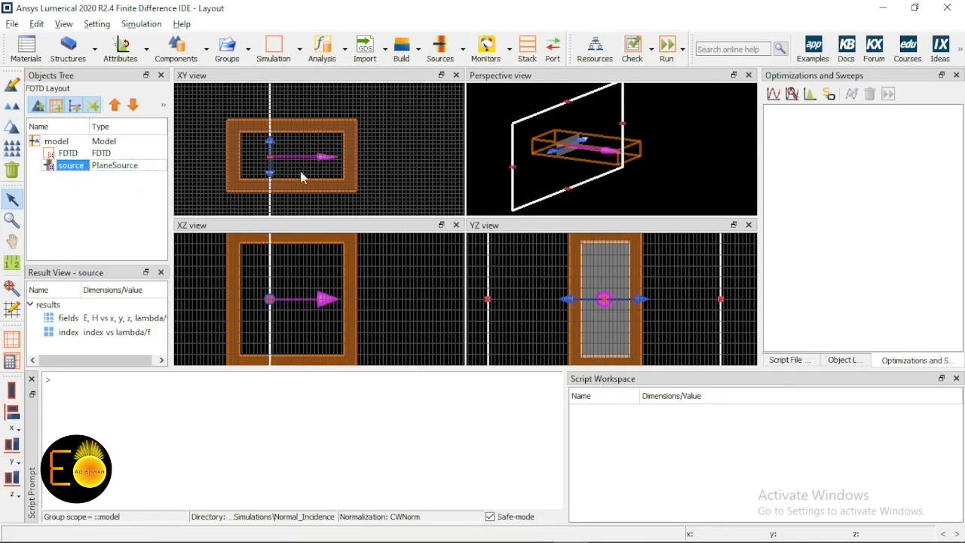
left_click(353, 82)
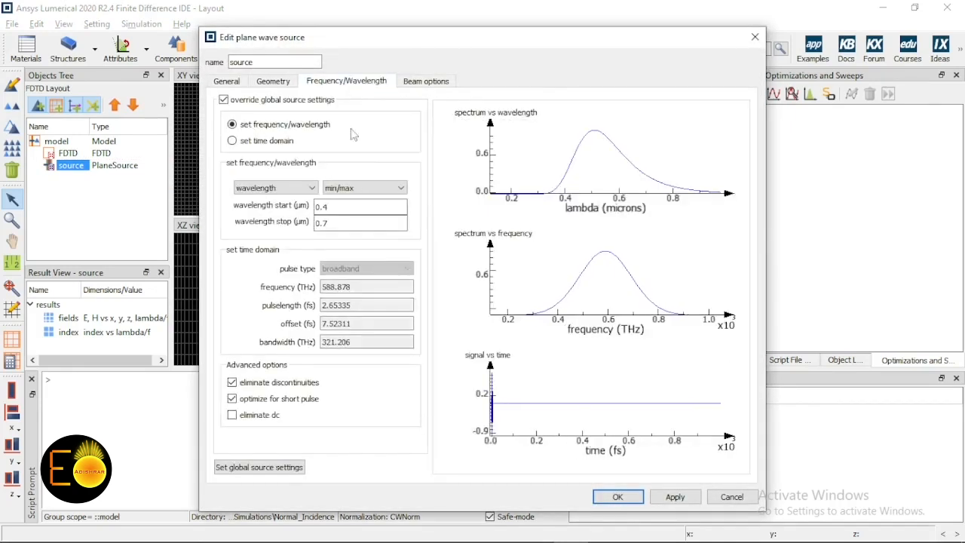
left_click(276, 190)
left_click(270, 203)
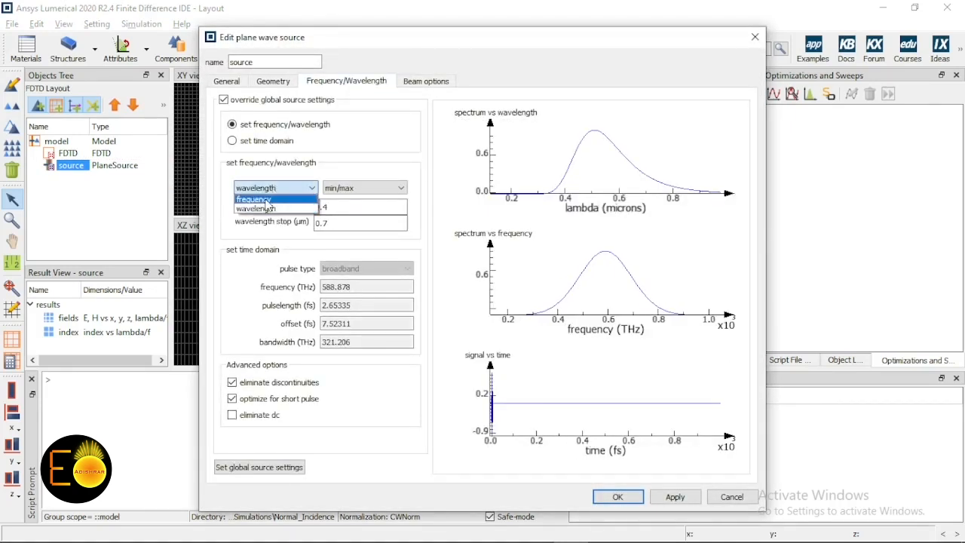
left_click(270, 188)
left_click(260, 206)
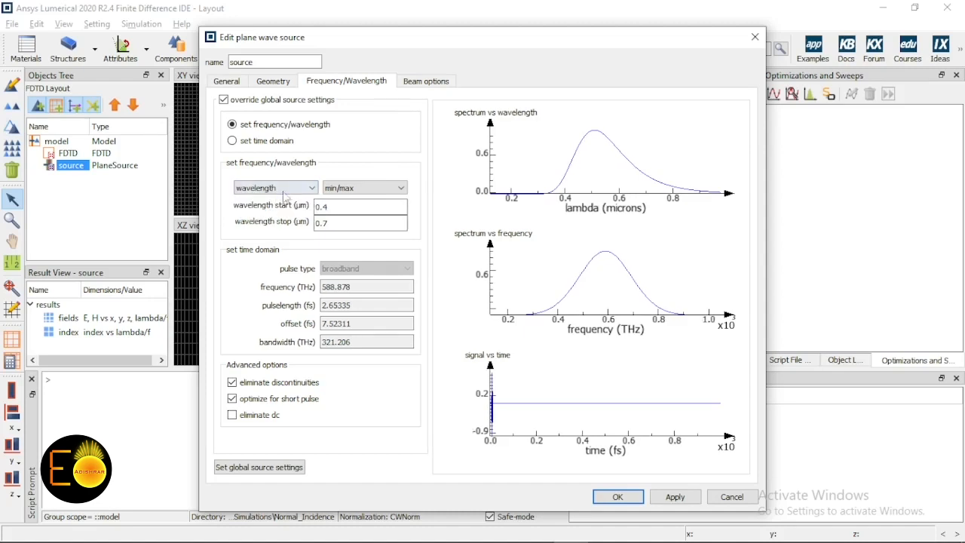
left_click(365, 189)
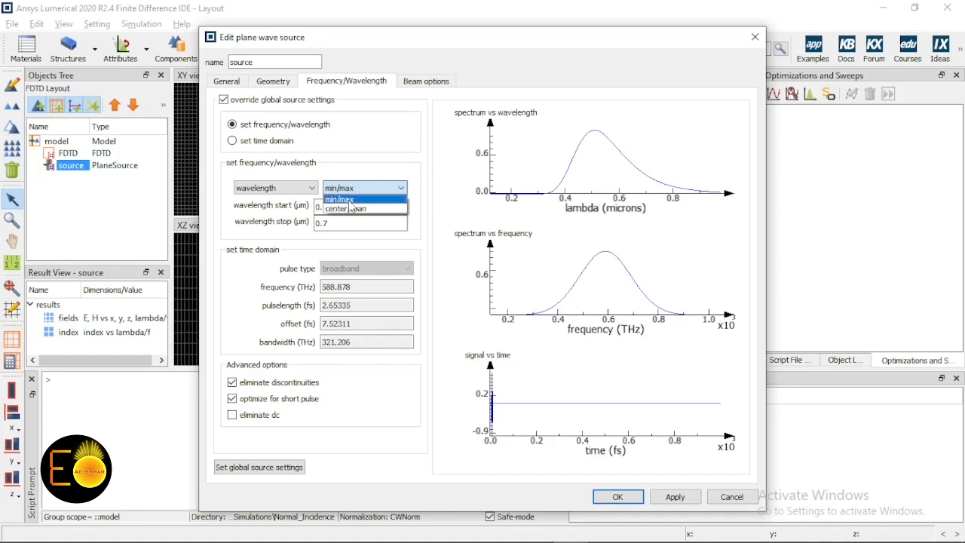
left_click(349, 200)
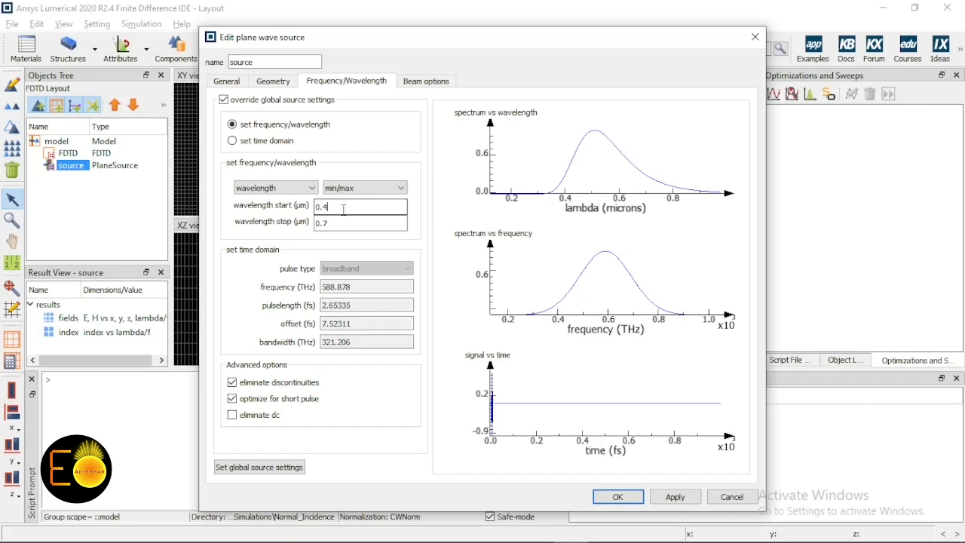
Step: Set the source's wavelength stop to 0.4 µm and accept the source settings
left_click(346, 224)
key("BackSpace")
type("4")
key("Return")
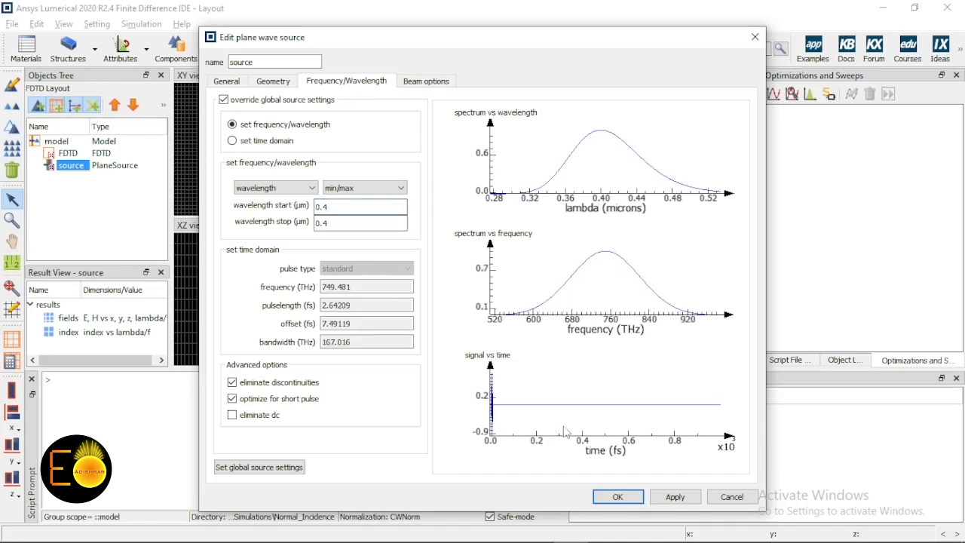
left_click(619, 497)
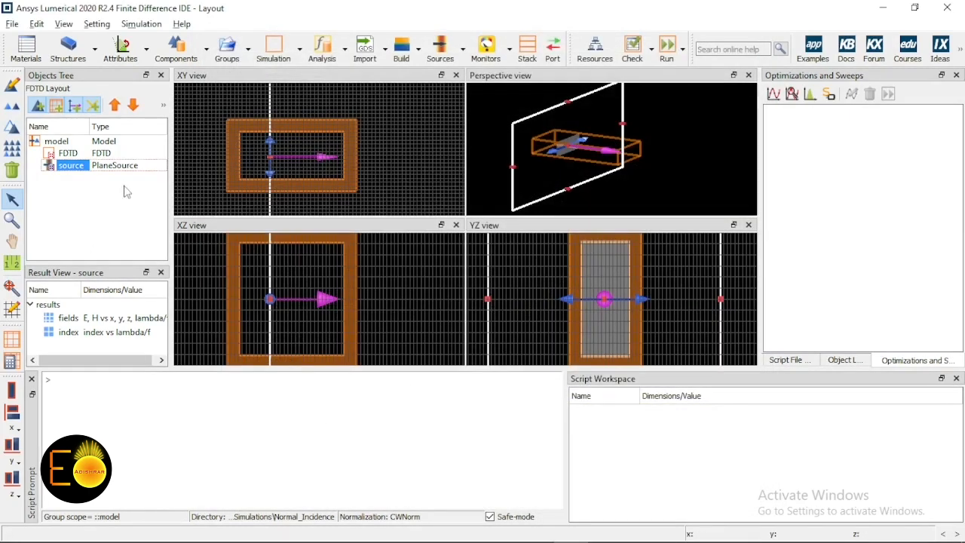
Step: Open the FDTD region's properties and check its mesh settings
right_click(68, 155)
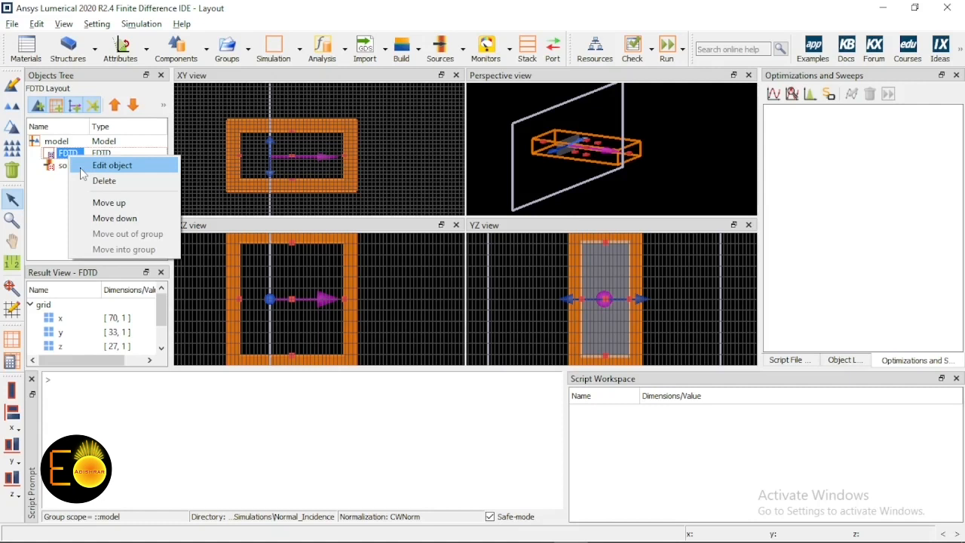
left_click(83, 169)
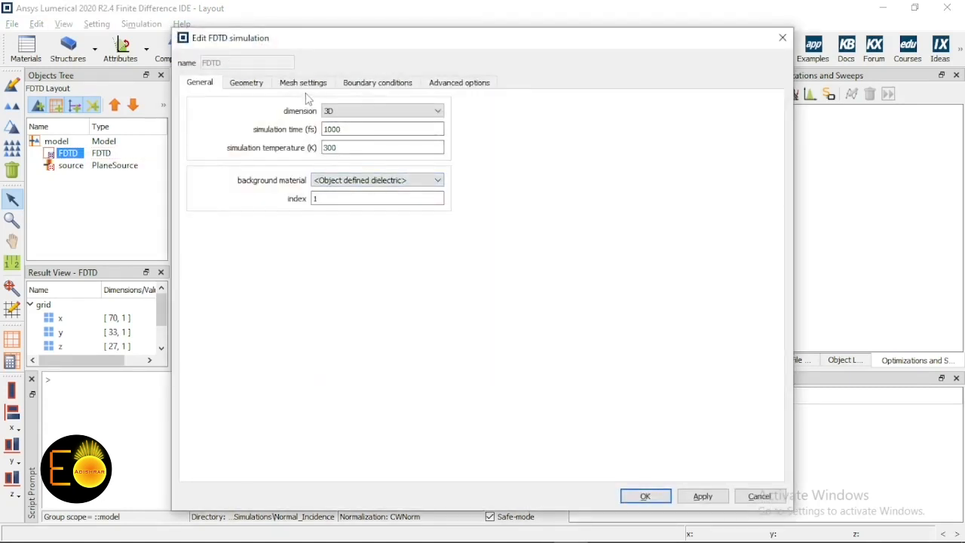
left_click(323, 84)
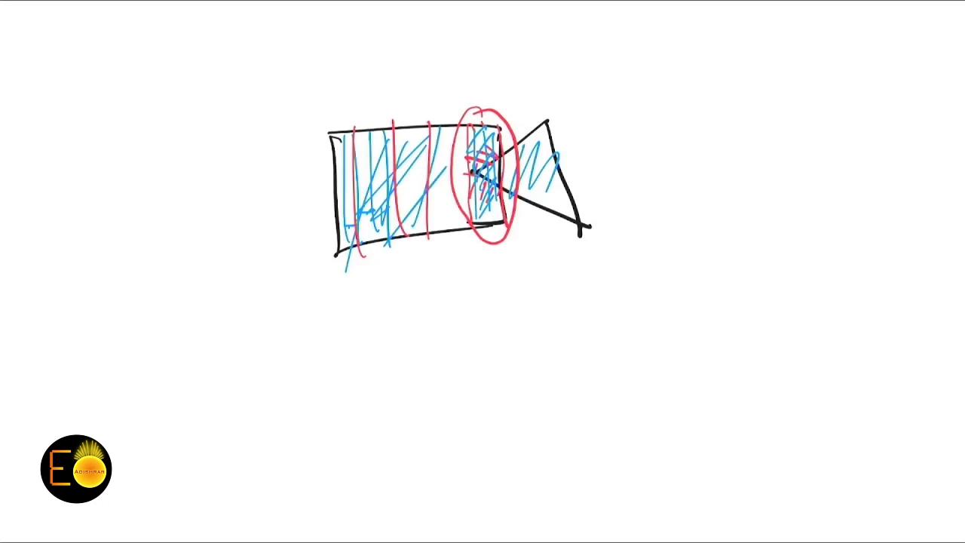
Step: On the whiteboard, handwrite the mesh step note Δx → 0.00025 in red below the sketch
left_click(472, 312)
left_click_drag(452, 304, 512, 301)
mouse_move(519, 299)
left_mouse_down()
mouse_move(516, 307)
mouse_move(521, 299)
mouse_move(557, 307)
left_mouse_up()
left_click_drag(567, 295, 567, 316)
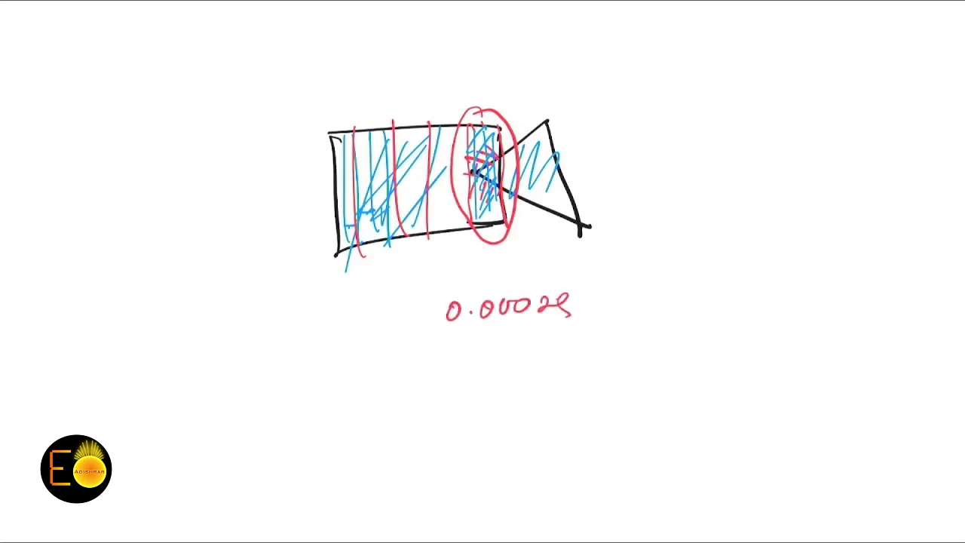
left_click_drag(380, 310, 377, 331)
mouse_move(397, 313)
left_mouse_down()
mouse_move(399, 328)
mouse_move(434, 311)
left_mouse_up()
left_click_drag(429, 306, 430, 316)
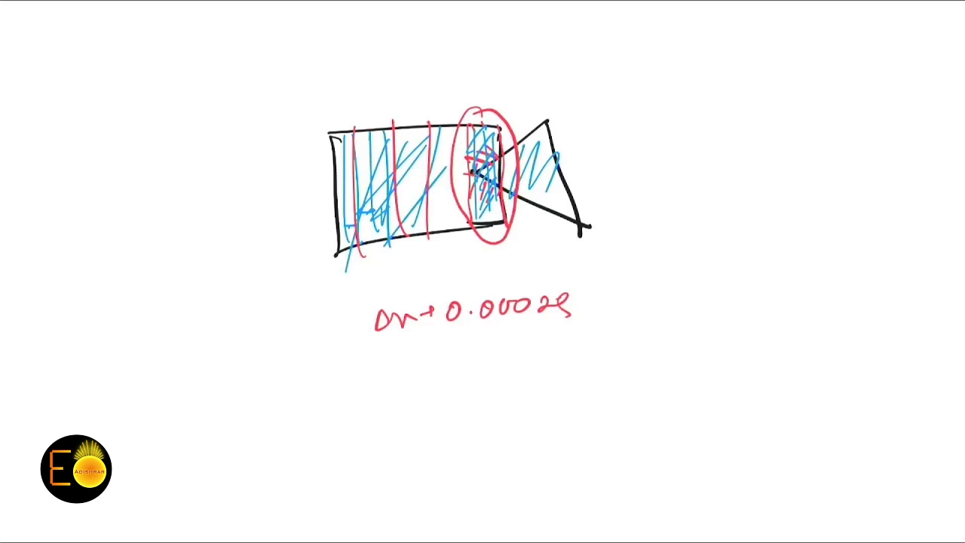
Step: Handwrite the wavelength λ = 0.4 µm in red beneath the mesh step note
left_click_drag(381, 362, 386, 380)
left_click_drag(386, 380, 398, 368)
mouse_move(416, 361)
left_mouse_down()
mouse_move(427, 370)
mouse_move(494, 350)
mouse_move(494, 364)
mouse_move(564, 345)
left_mouse_up()
left_click(469, 364)
left_click(571, 347)
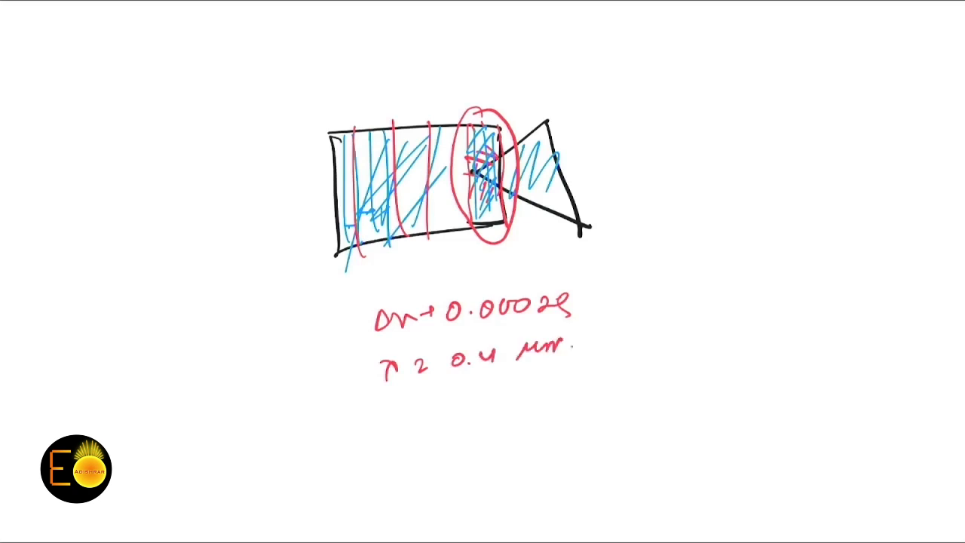
Step: Handwrite the ratio λ/Δx beside the notes, with 0.4 µm over 0.00025 as its substituted values
mouse_move(655, 248)
left_mouse_down()
mouse_move(669, 243)
mouse_move(656, 258)
mouse_move(700, 254)
mouse_move(671, 284)
mouse_move(691, 280)
left_mouse_up()
left_click_drag(624, 352, 635, 360)
left_click_drag(685, 325, 689, 326)
left_click(700, 328)
left_click_drag(713, 319, 728, 329)
mouse_move(664, 354)
left_mouse_down()
mouse_move(747, 334)
mouse_move(673, 368)
mouse_move(705, 368)
mouse_move(713, 355)
left_mouse_up()
left_click(687, 369)
mouse_move(722, 353)
left_mouse_down()
mouse_move(726, 367)
mouse_move(751, 346)
mouse_move(759, 359)
left_mouse_up()
left_click_drag(763, 345, 768, 362)
mouse_move(765, 343)
left_mouse_down()
mouse_move(788, 323)
mouse_move(813, 328)
left_mouse_up()
left_click(817, 322)
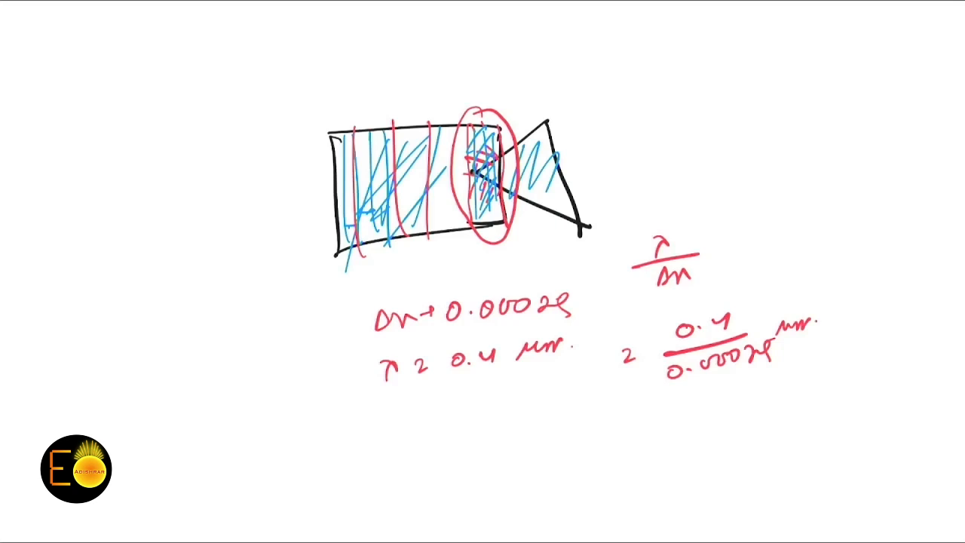
Step: Circle the substituted fraction and add a handwritten note beneath it
mouse_move(721, 296)
left_mouse_down()
mouse_move(641, 349)
mouse_move(698, 311)
left_mouse_up()
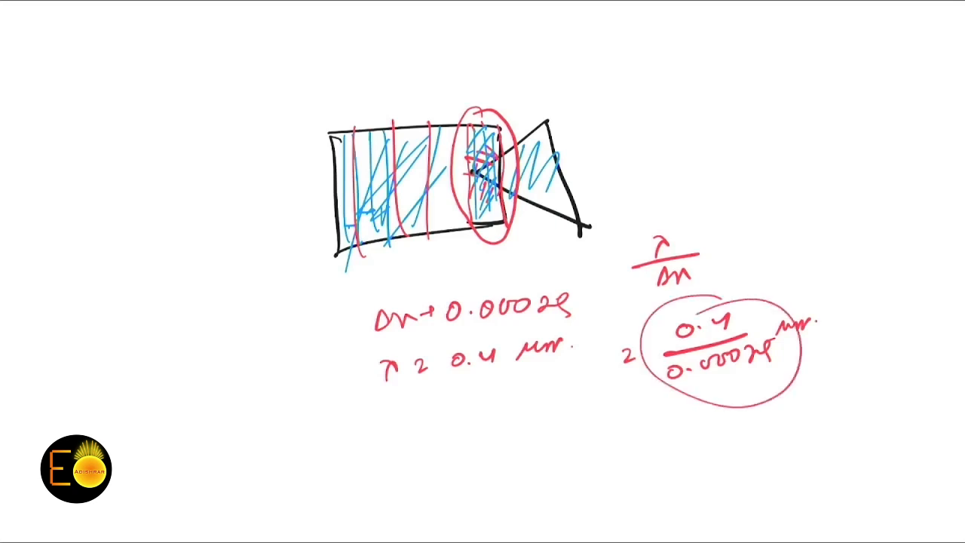
left_click_drag(635, 418, 653, 428)
left_click_drag(686, 405, 685, 439)
mouse_move(708, 409)
left_mouse_down()
mouse_move(700, 428)
mouse_move(754, 406)
left_mouse_up()
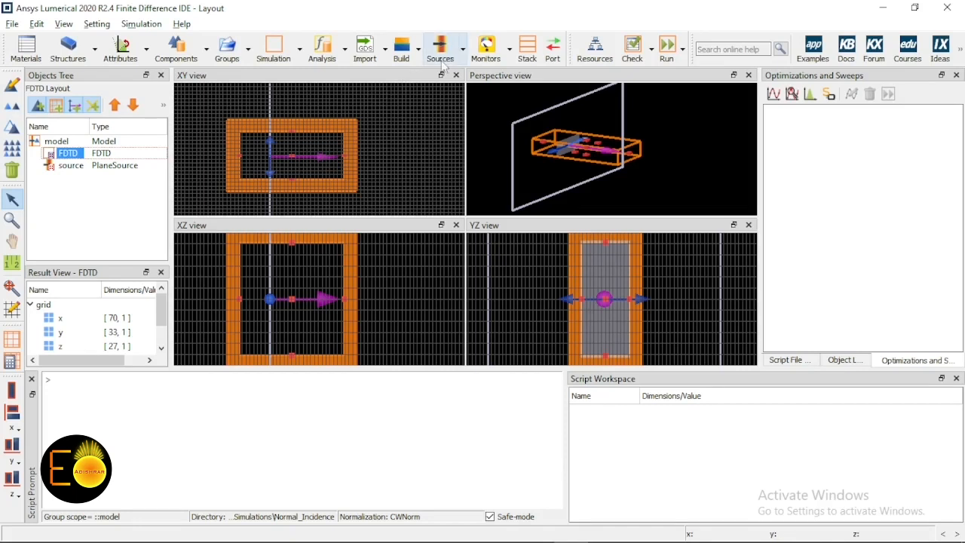
Step: Return to Lumerical, add a movie monitor around the FDTD region, and save the project as test.fsp
left_click(512, 49)
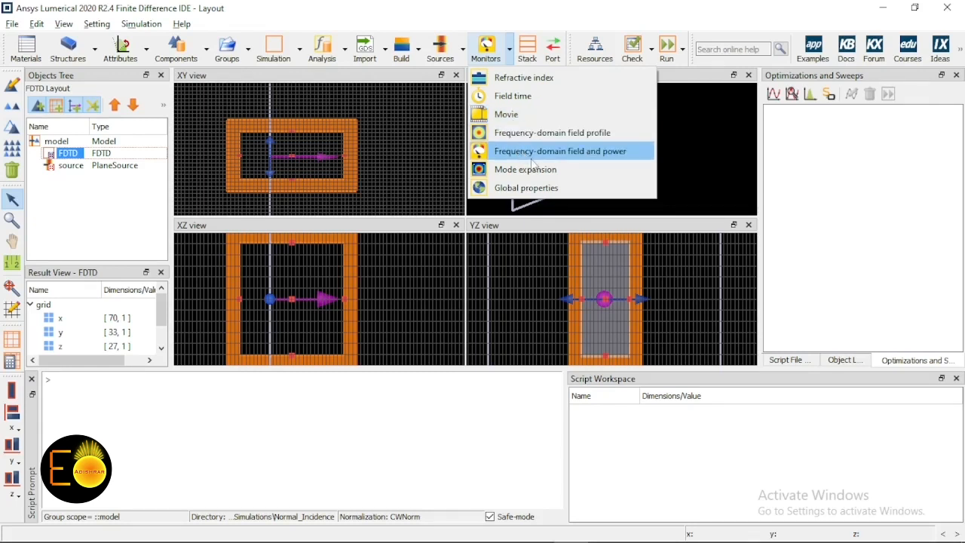
left_click(506, 113)
scroll(359, 172, "down", 1)
scroll(359, 173, "down", 1)
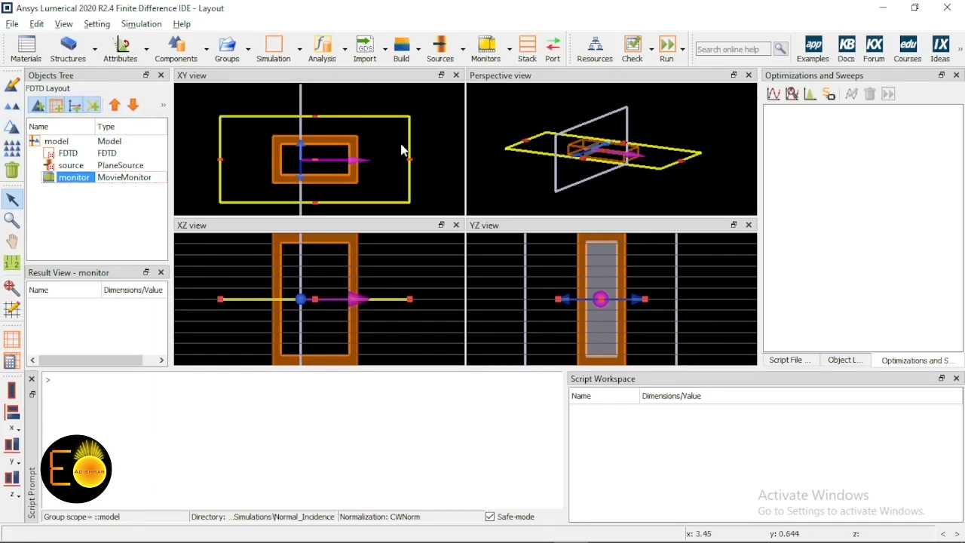
left_click(13, 23)
left_click(33, 93)
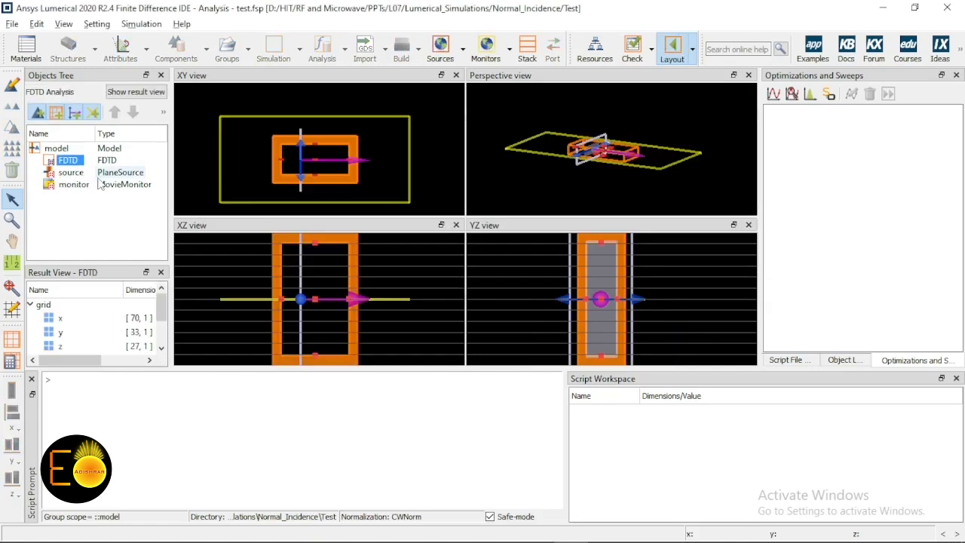
Step: Change the FDTD region's dimension to 2D, accept the settings, and return the project to layout mode
right_click(75, 161)
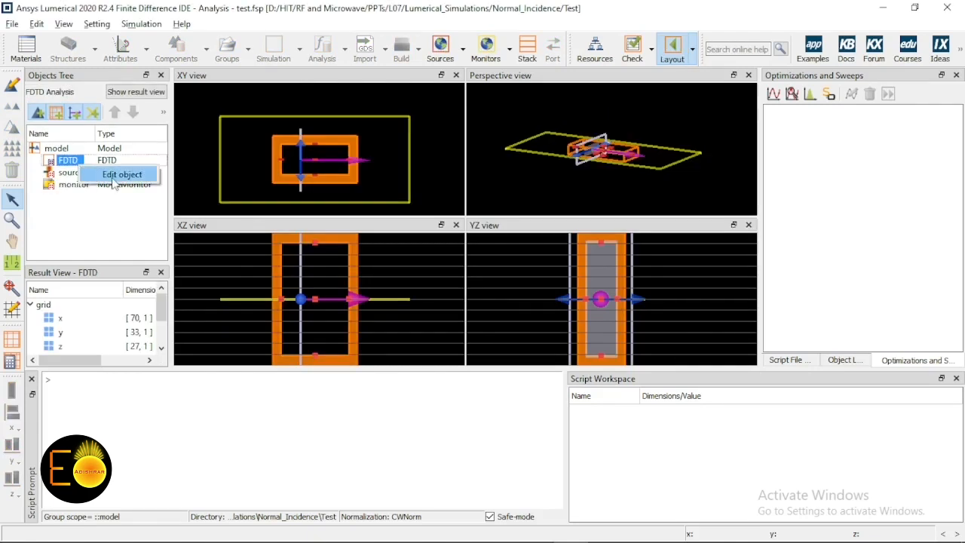
left_click(121, 177)
left_click(339, 121)
left_click(341, 138)
left_click(736, 51)
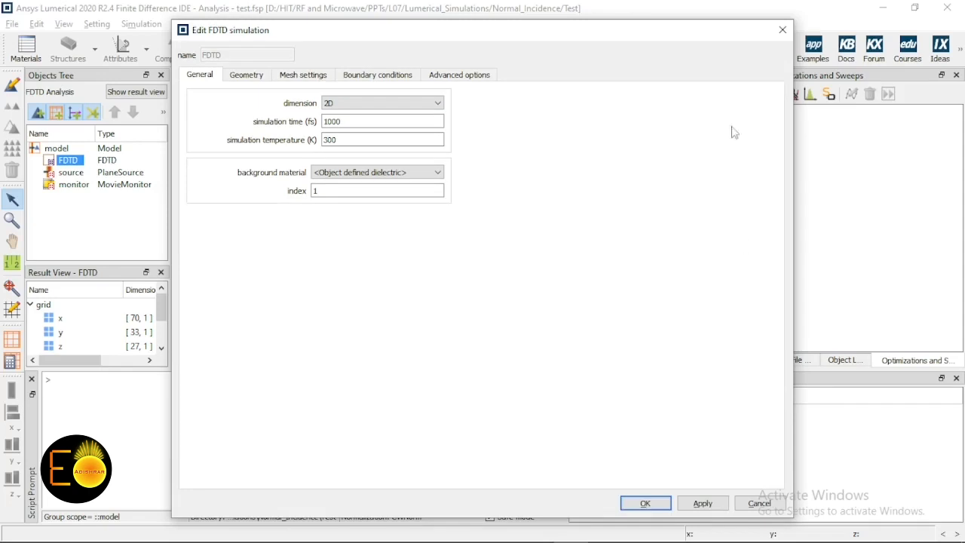
left_click(650, 504)
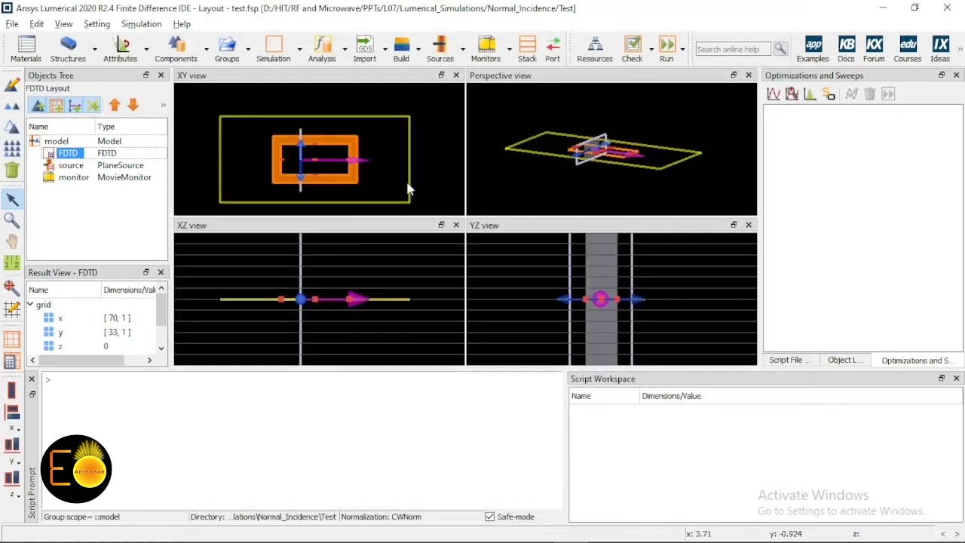
Step: Run the 2D simulation and select the movie monitor in its results
left_click(679, 46)
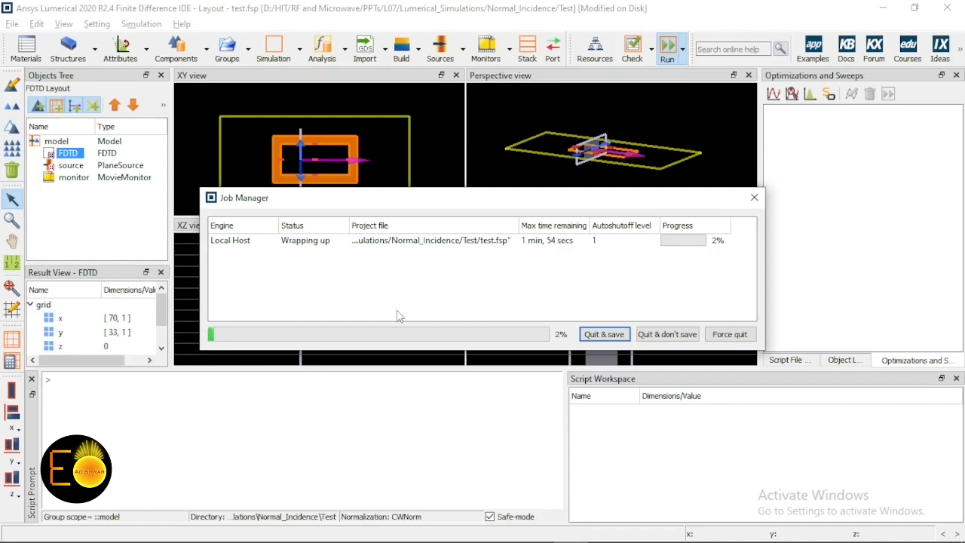
right_click(73, 184)
left_click(106, 223)
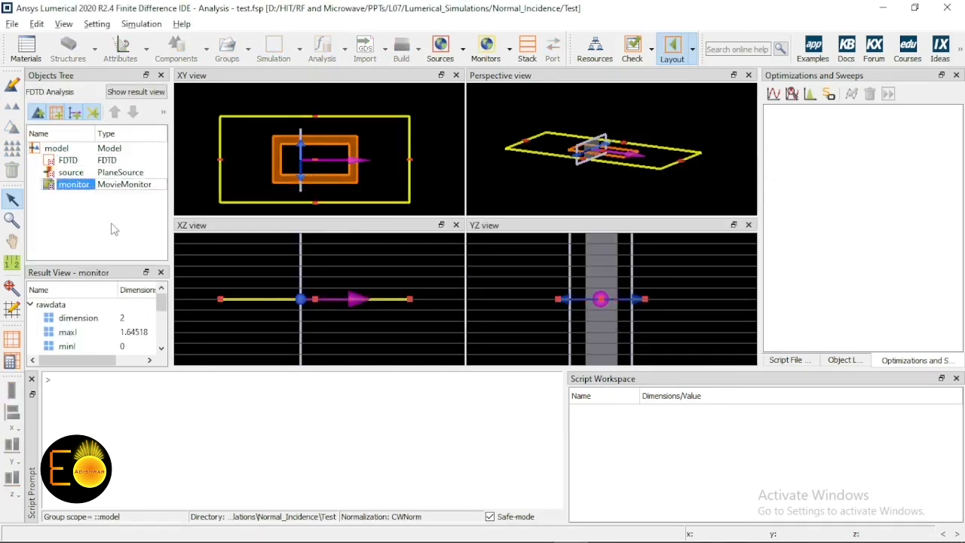
Step: Switch to File Explorer, play test_monitor_TE.m1v from the project's Test folder, and maximize the player
mouse_move(126, 538)
mouse_move(155, 532)
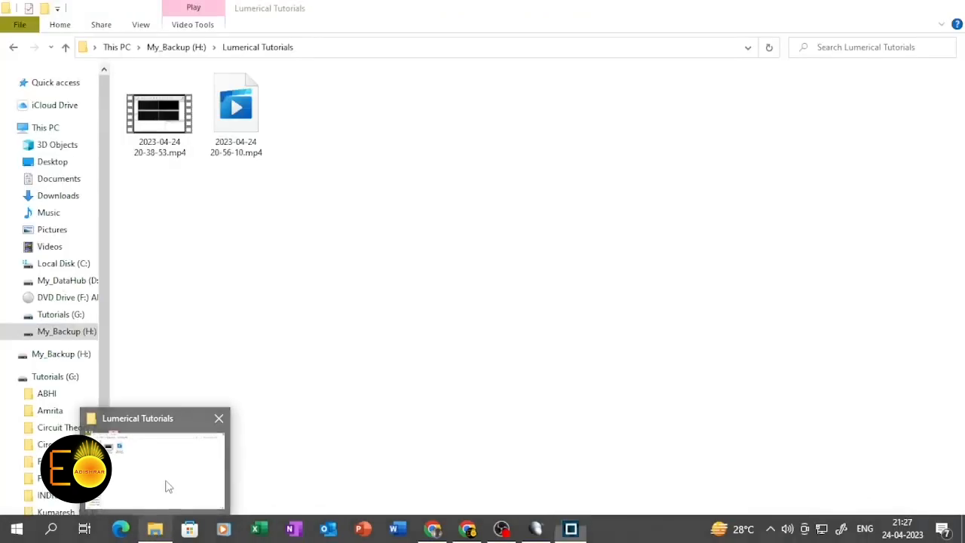
left_click(168, 486)
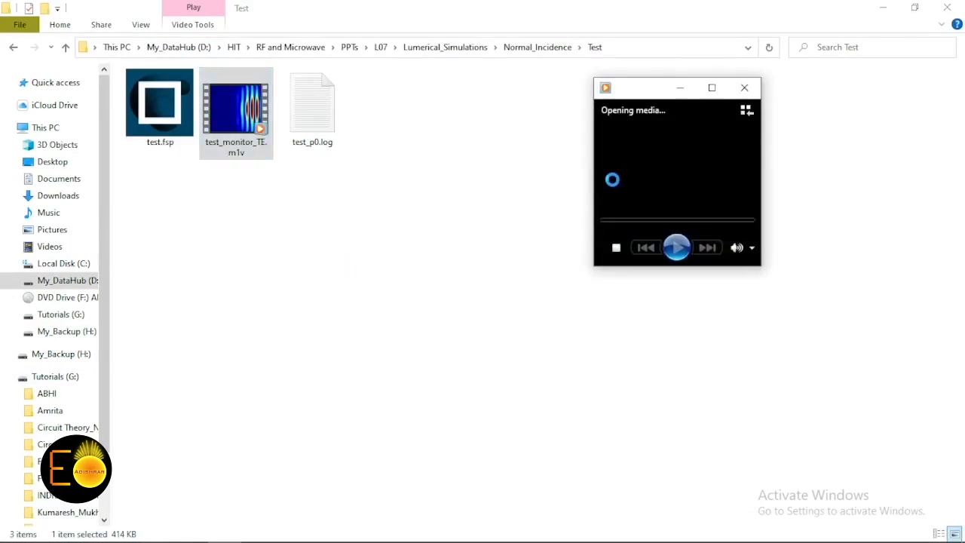
left_click(771, 86)
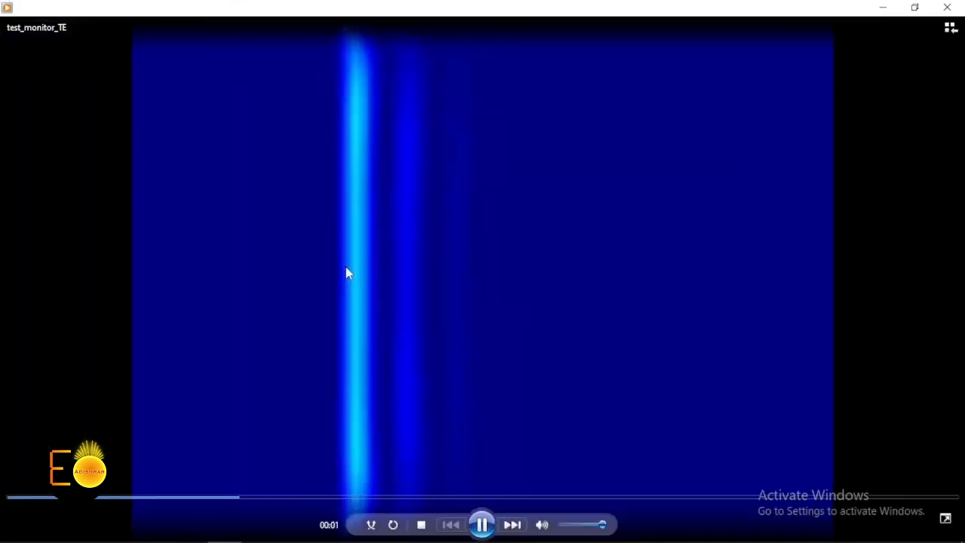
Step: Examine the wave propagation in the movie by pausing and resuming it, cancel the automatic file download, and close the player
left_click(483, 526)
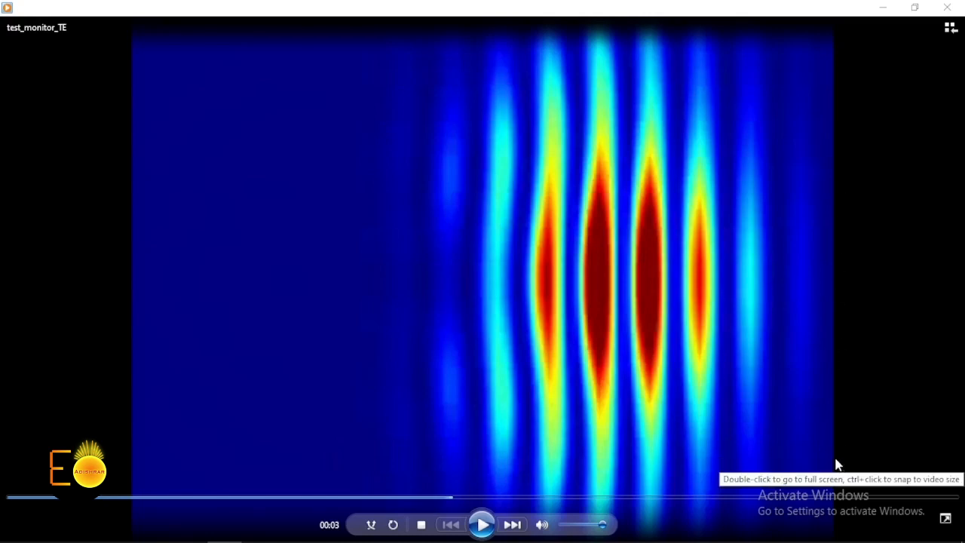
left_click(483, 526)
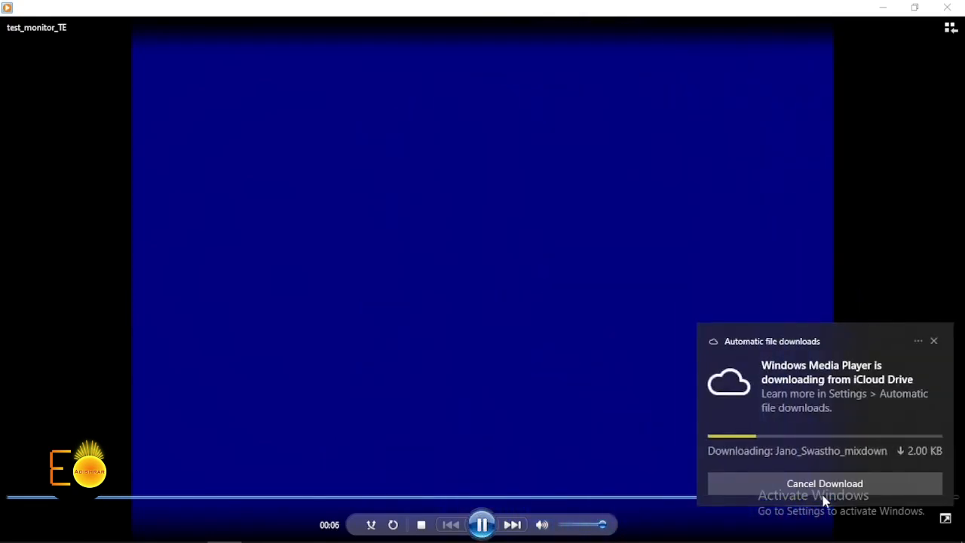
left_click(823, 487)
left_click(482, 525)
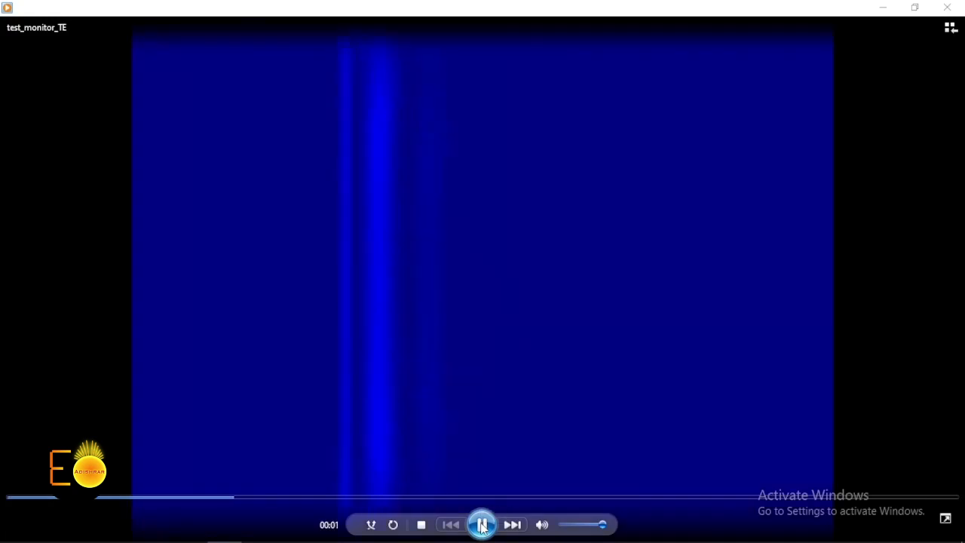
left_click(483, 526)
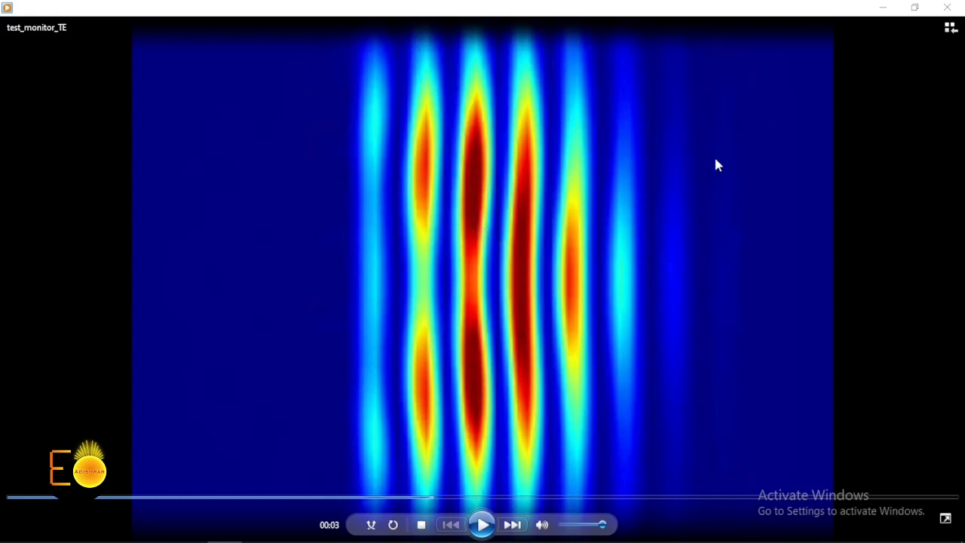
left_click(948, 7)
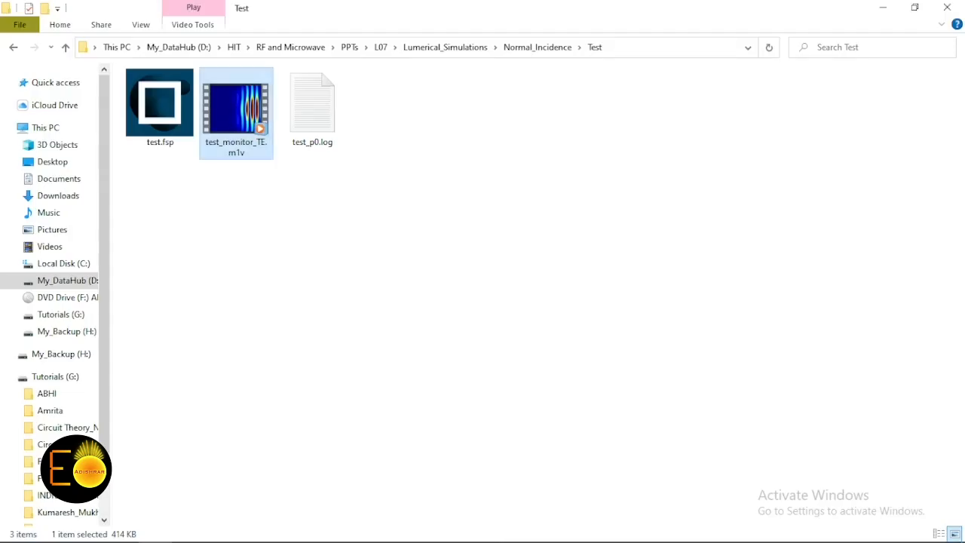
Step: Switch back to Lumerical, return to layout mode, and open the FDTD region's boundary conditions with the XY view uncovered
left_click(535, 528)
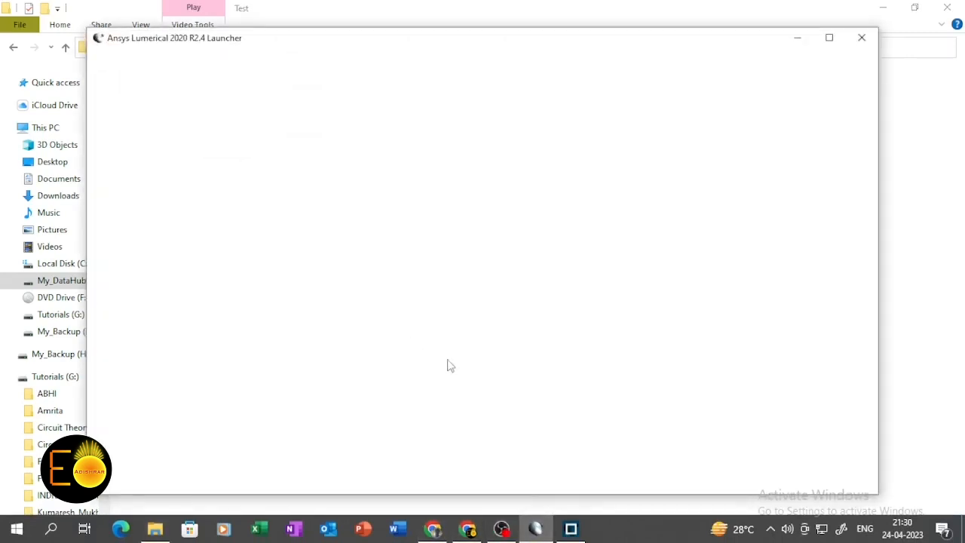
left_click(577, 523)
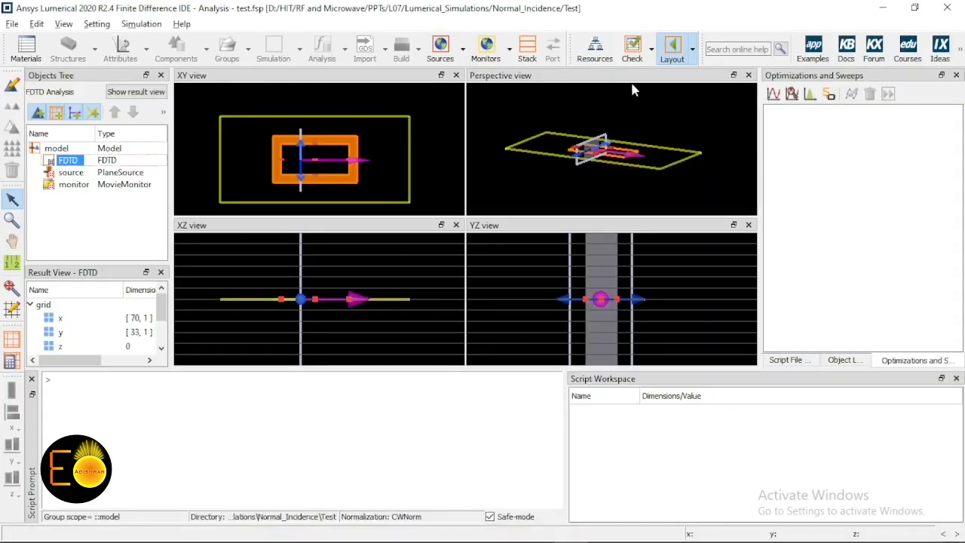
left_click(672, 46)
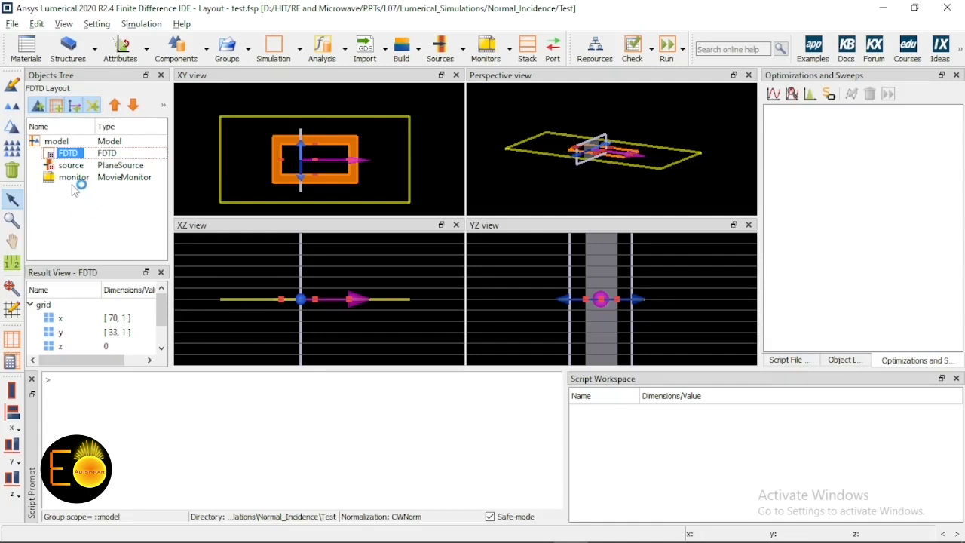
right_click(73, 153)
left_click(97, 158)
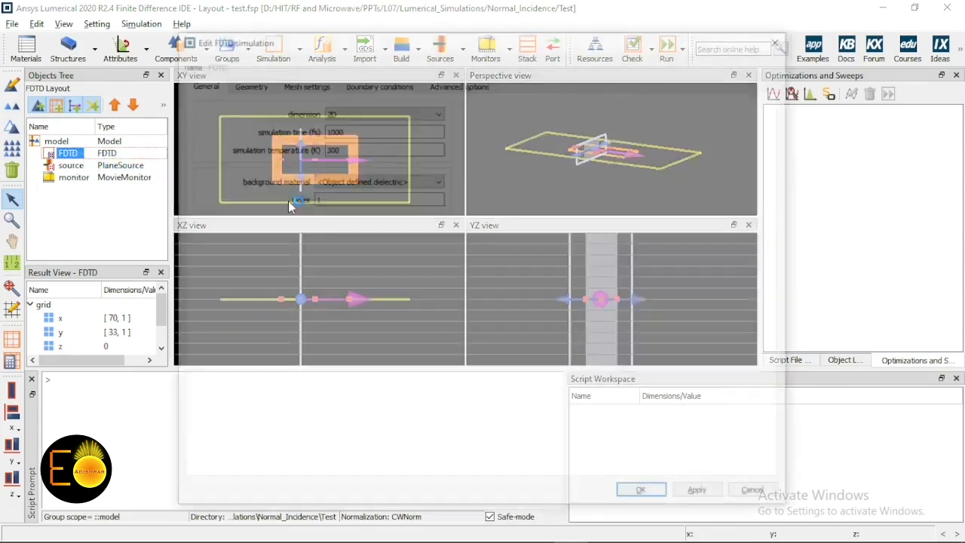
left_click(370, 84)
left_click_drag(370, 37, 672, 94)
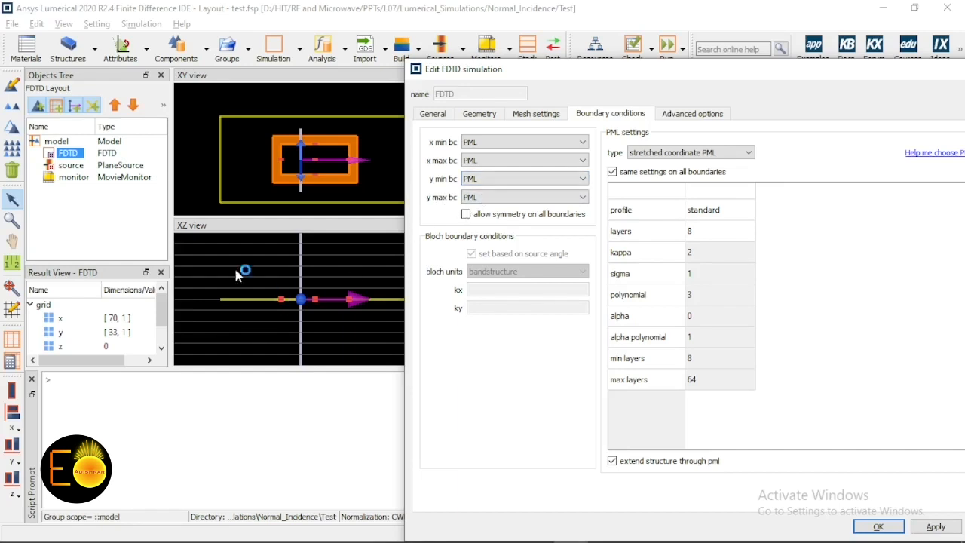
Step: Try the Periodic condition on the FDTD region's y min boundary, and set it to Bloch instead
left_click(488, 180)
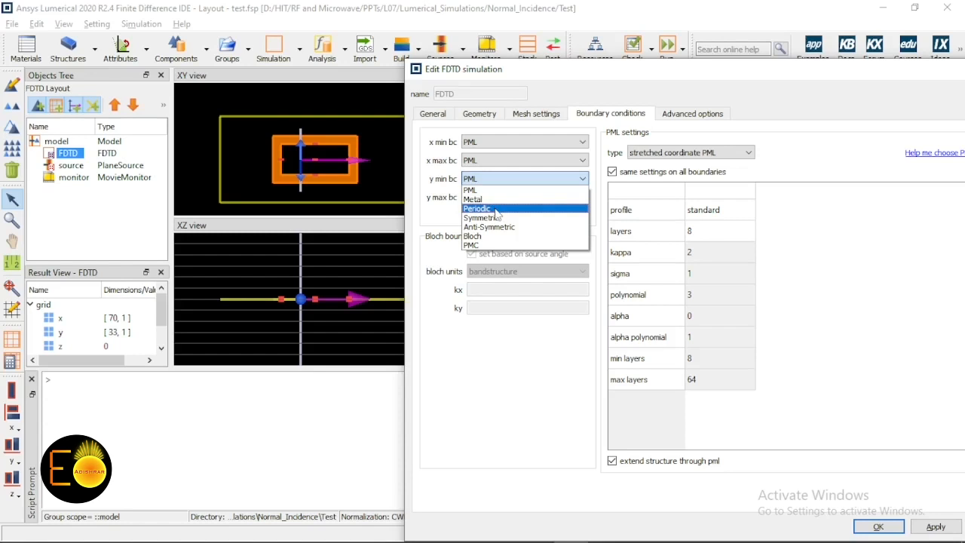
left_click(497, 210)
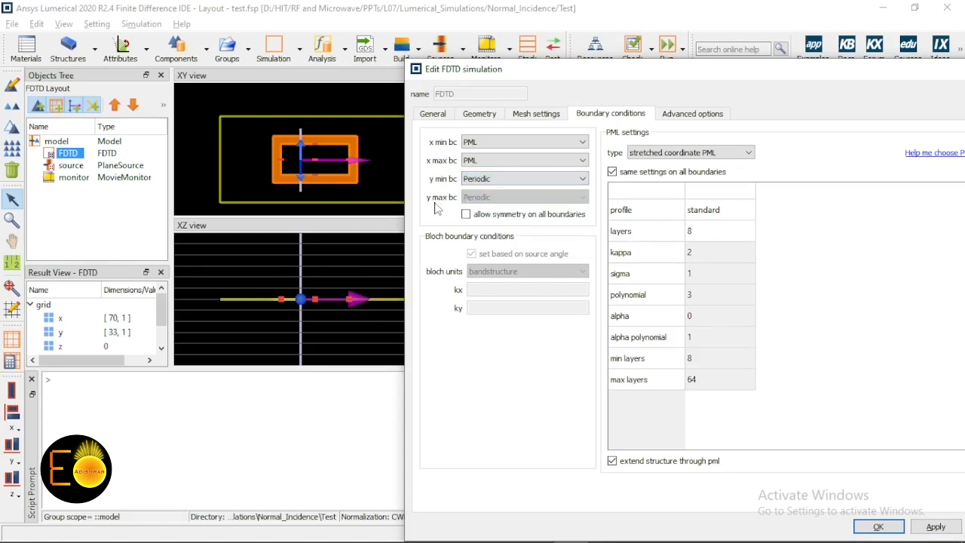
left_click(494, 179)
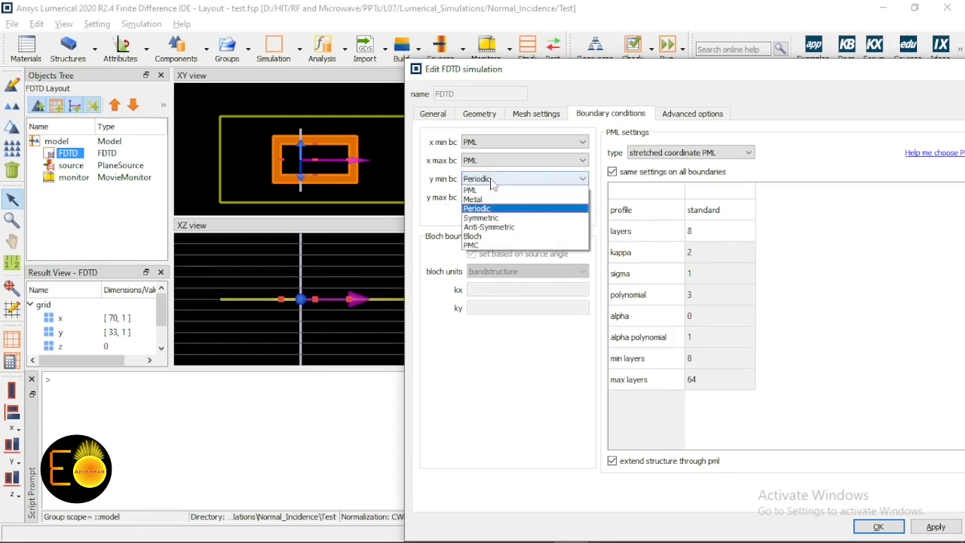
left_click(481, 236)
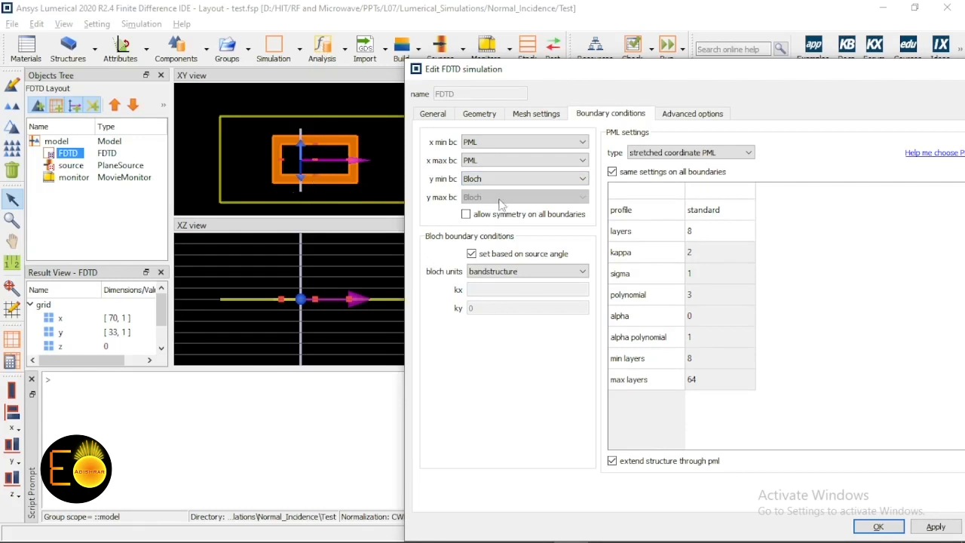
left_click_drag(639, 83, 384, 75)
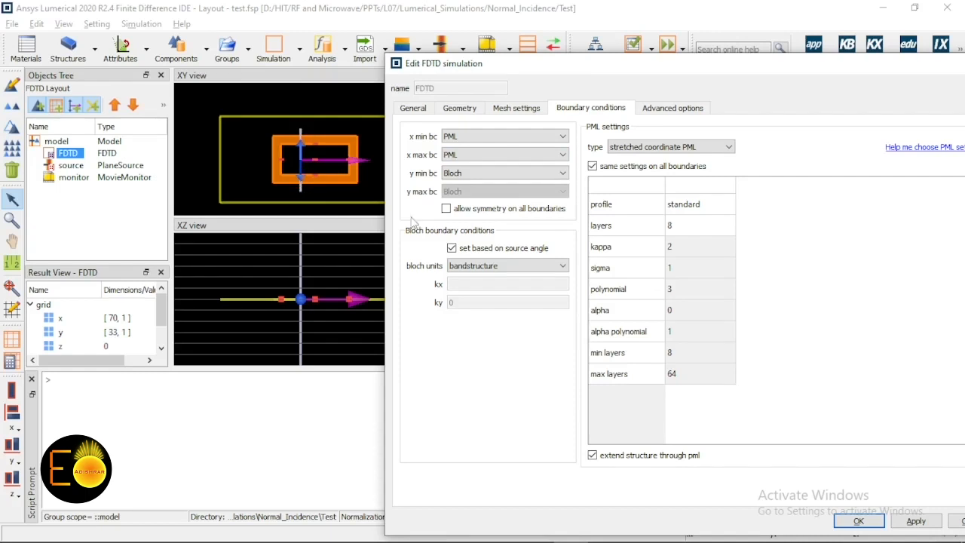
Step: Apply the FDTD region's boundary condition settings and run the simulation
left_click(859, 521)
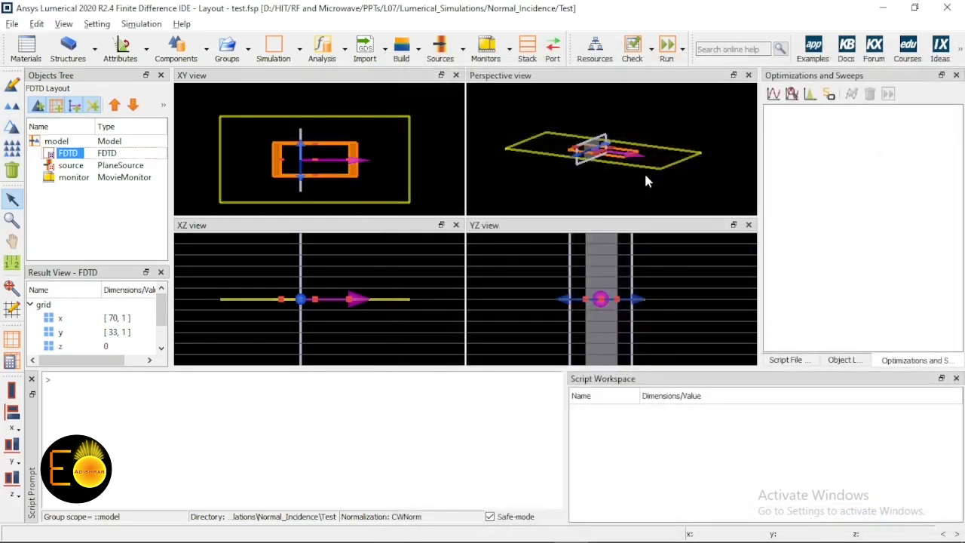
left_click(668, 49)
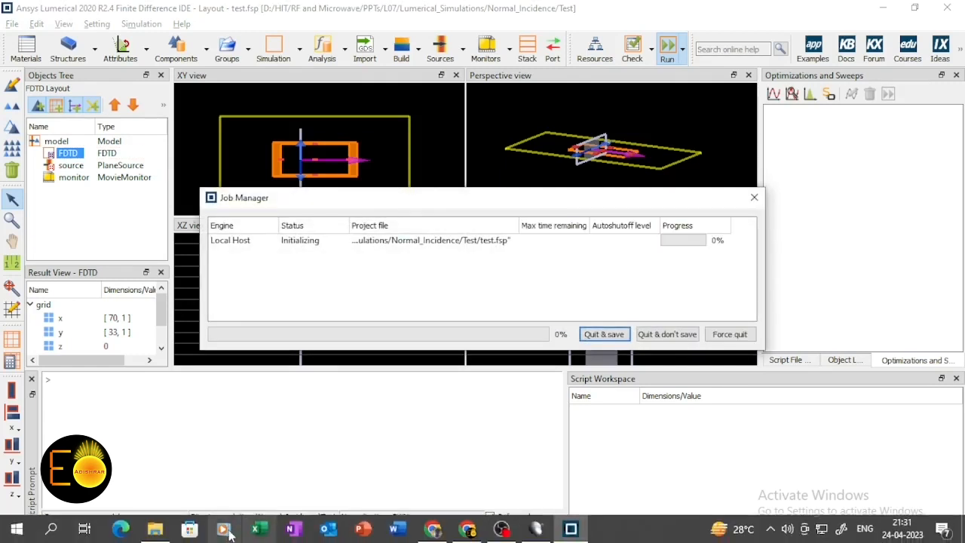
Step: Switch to File Explorer and play the regenerated test_monitor_TE.m1v movie in a maximized player to examine the wave propagation
left_click(155, 530)
left_click(243, 111)
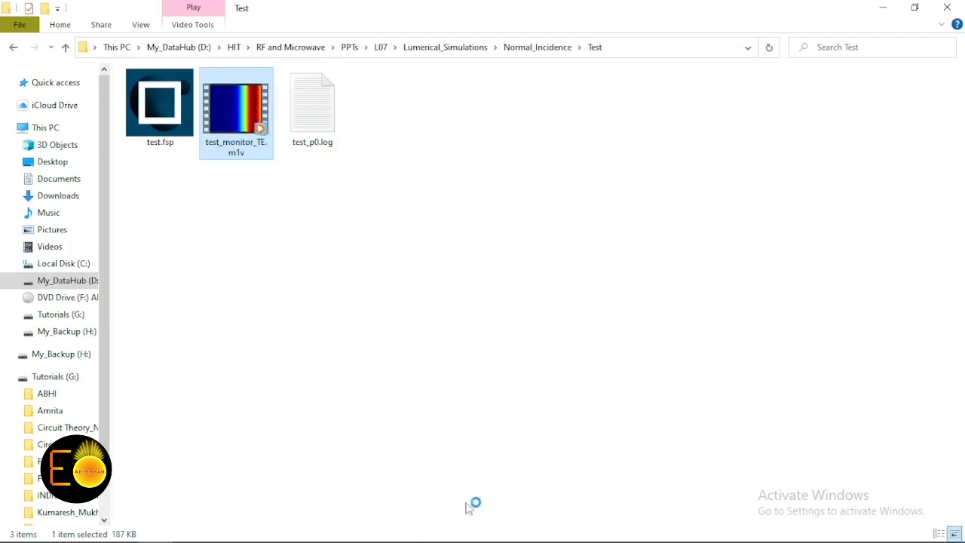
mouse_move(501, 540)
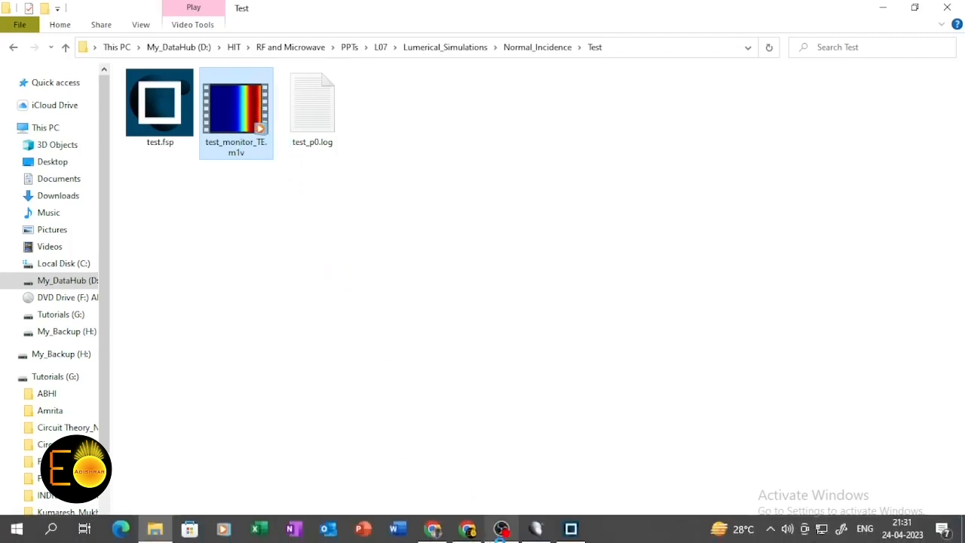
left_click(573, 529)
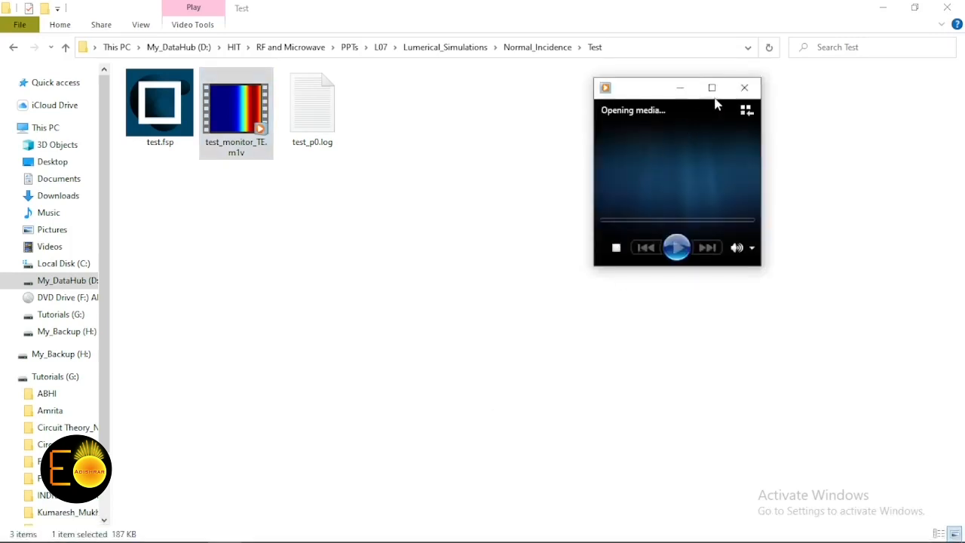
left_click(772, 88)
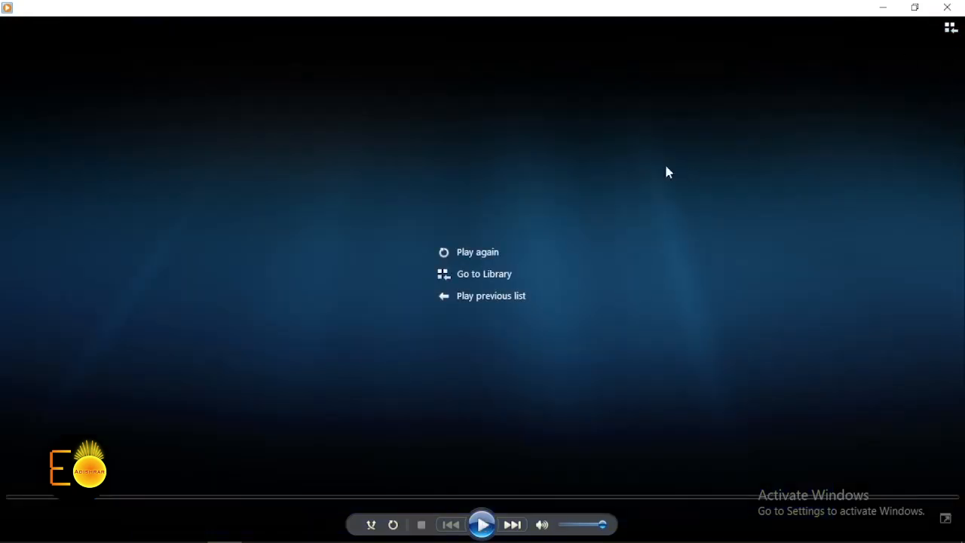
Step: Close the movie player, deselect the movie file, and switch back to Lumerical
left_click(947, 8)
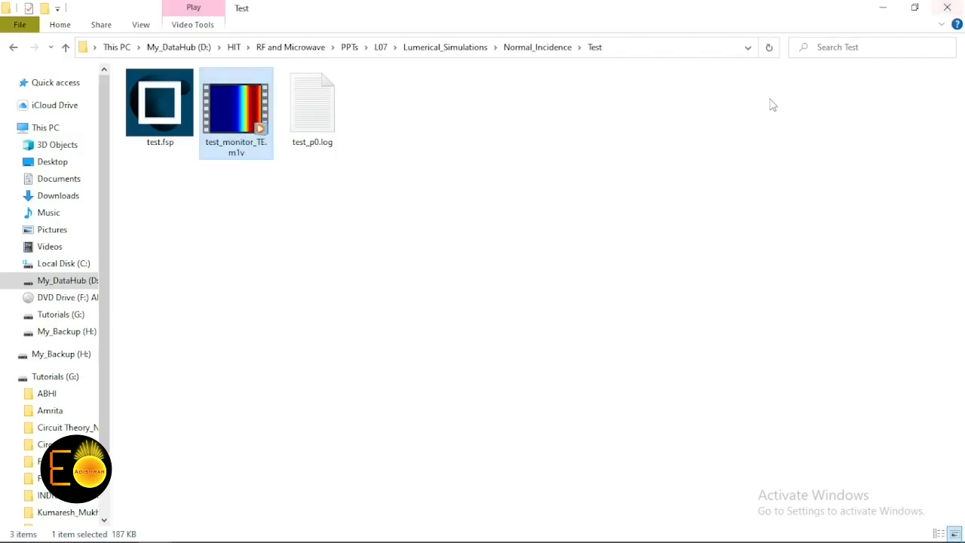
left_click(483, 254)
mouse_move(564, 536)
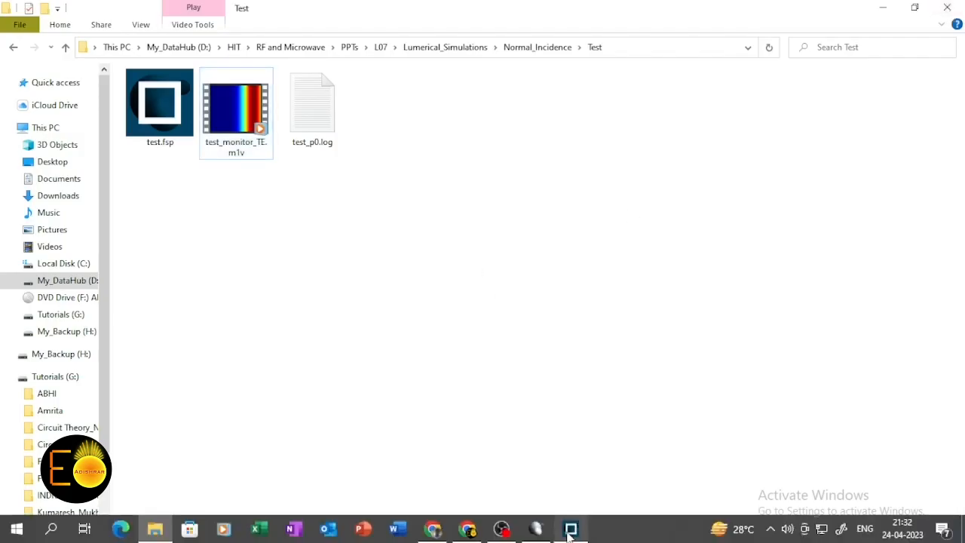
left_click(569, 534)
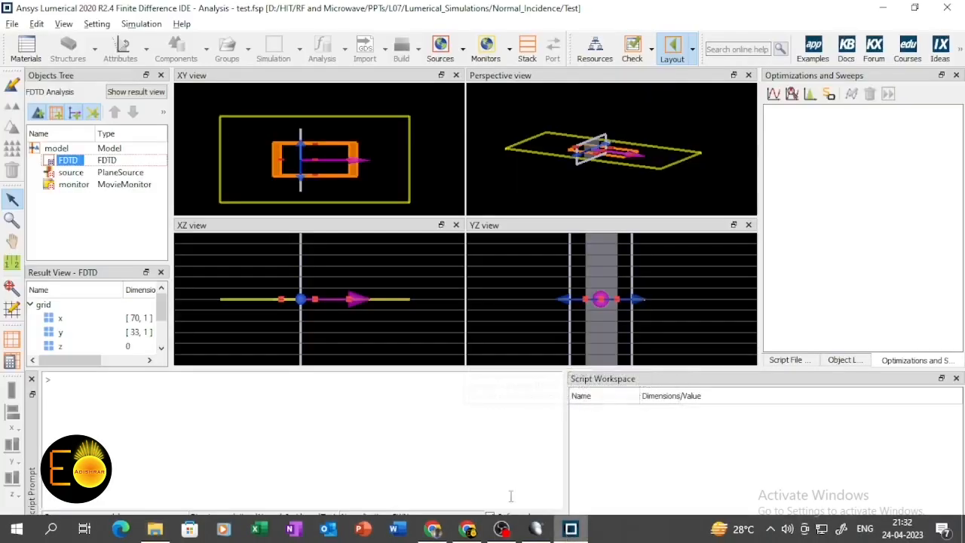